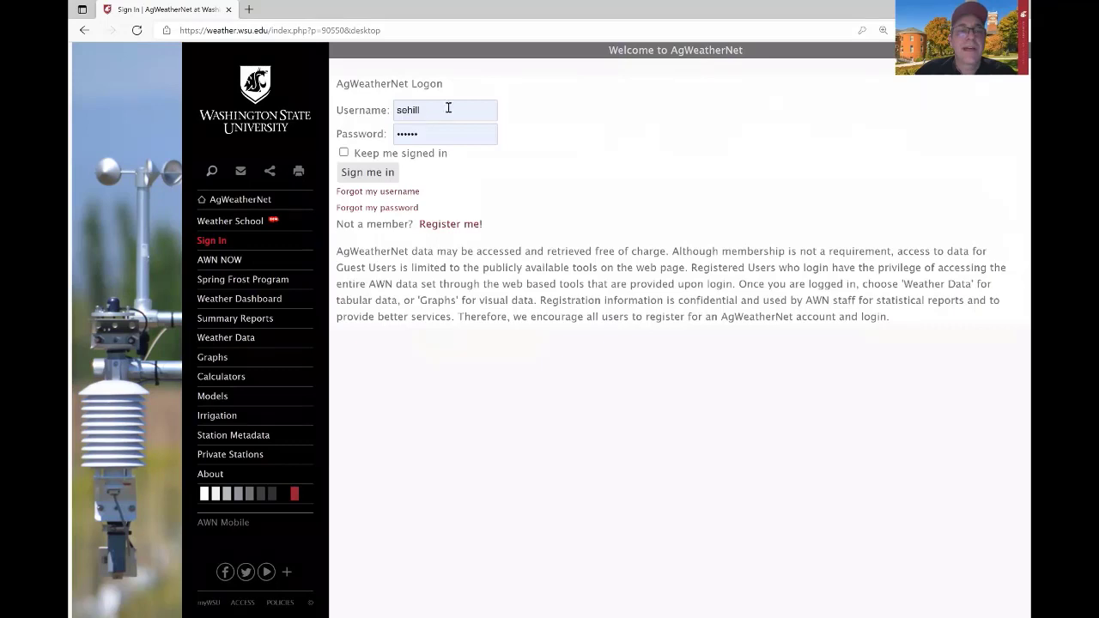
On the registration form, fill in full name, email twice, a username and the password twice.
{"action": "left_click", "coordinate": [457, 224]}
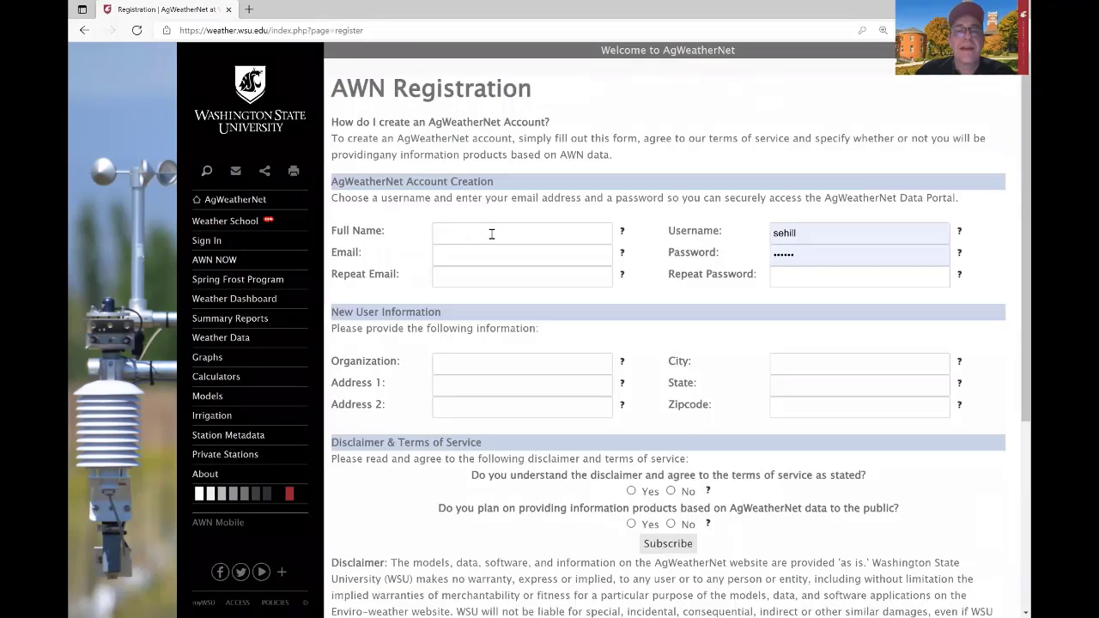
{"action": "left_click", "coordinate": [491, 234]}
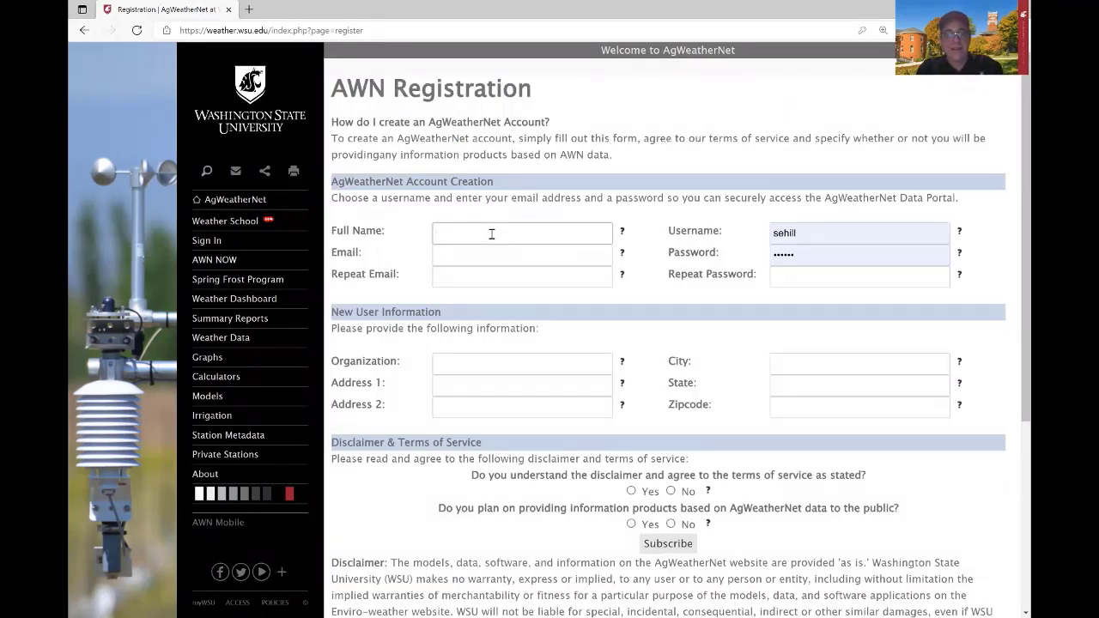
{"action": "type", "text": "Weather School"}
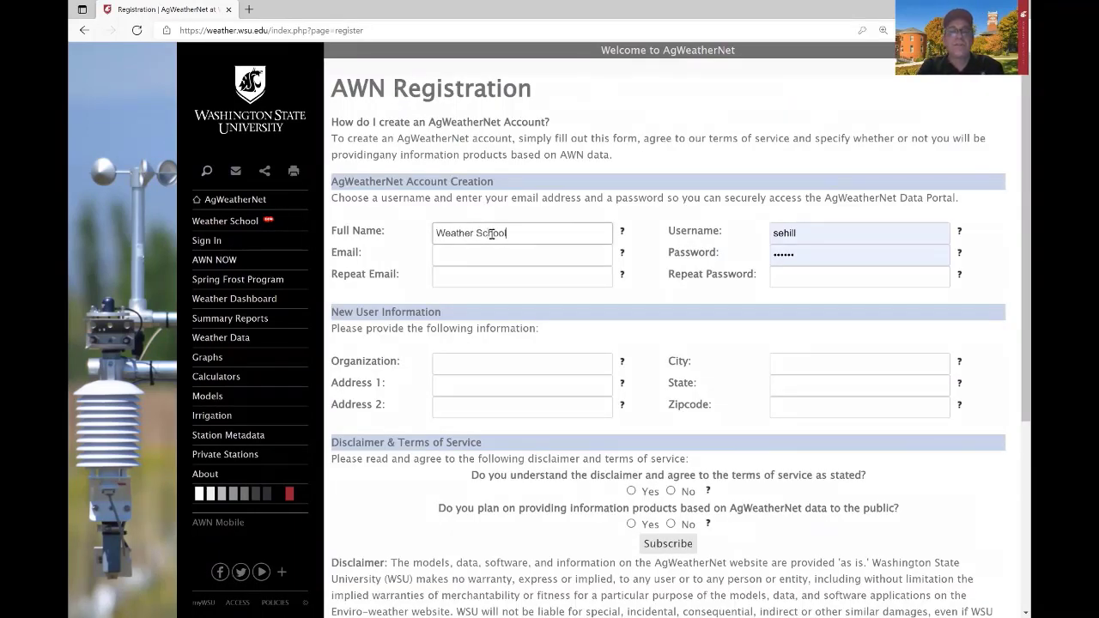
{"action": "key", "text": "Tab"}
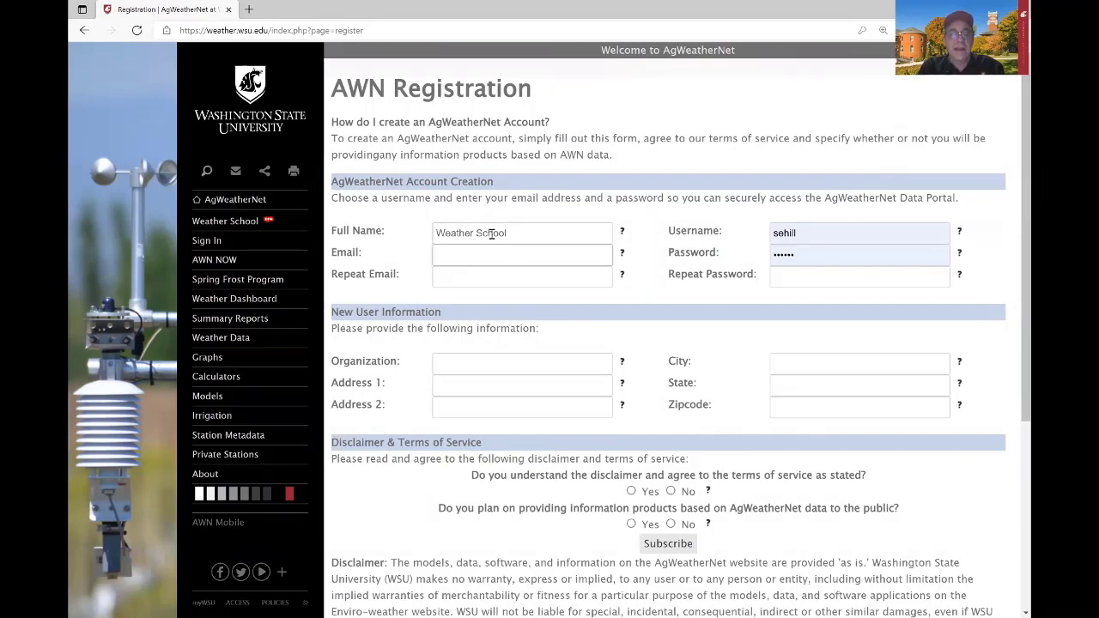
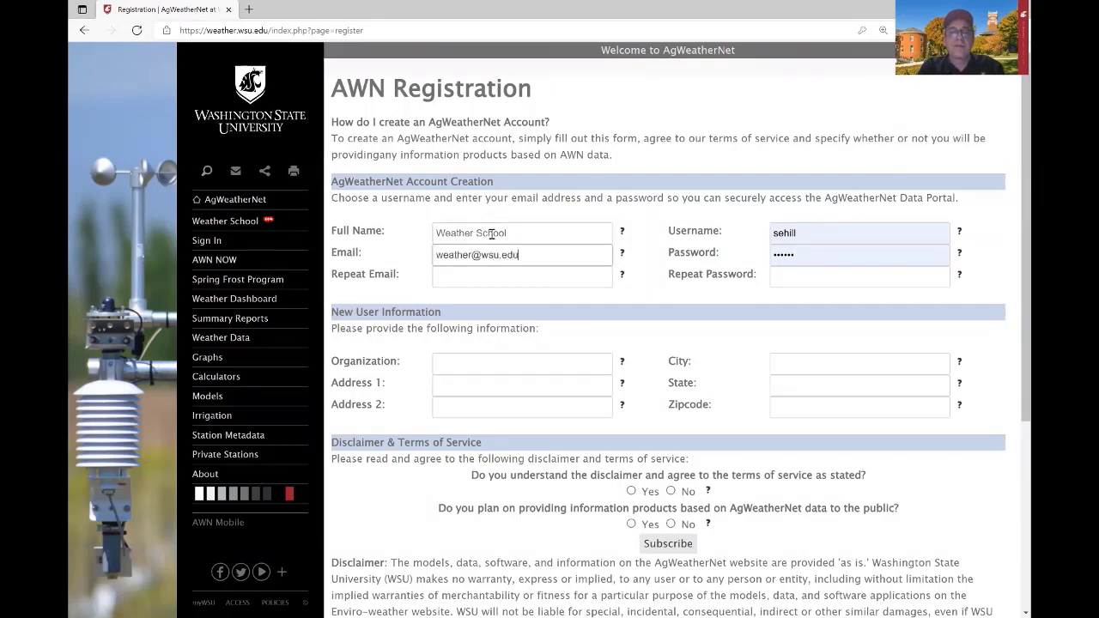
{"action": "key", "text": "Tab"}
{"action": "type", "text": "weather@"}
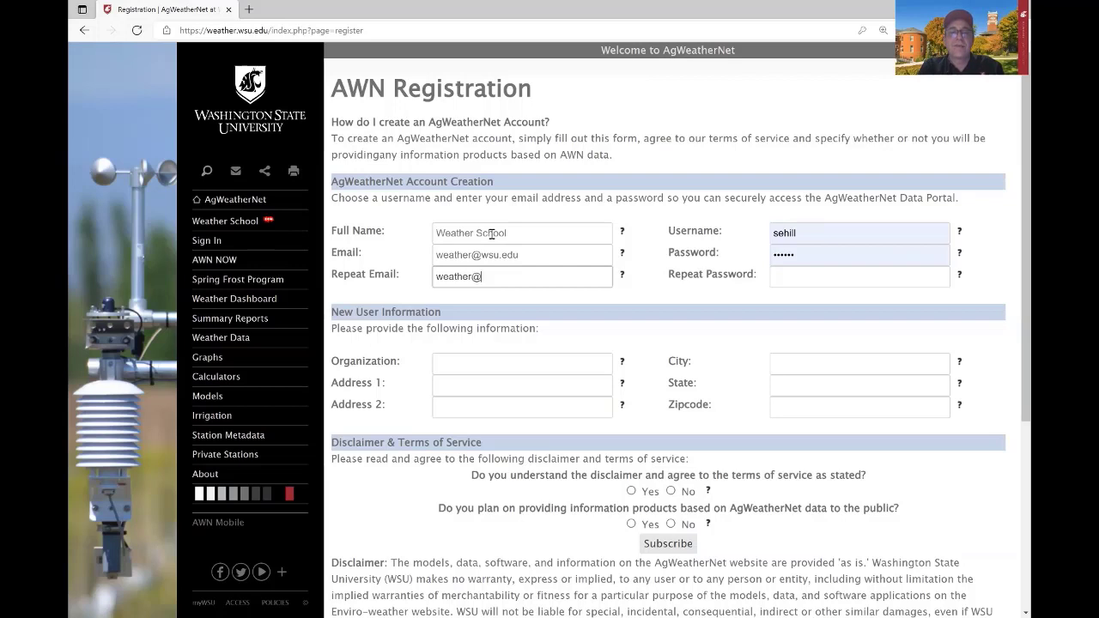
{"action": "key", "text": "Tab"}
{"action": "type", "text": "weathe"}
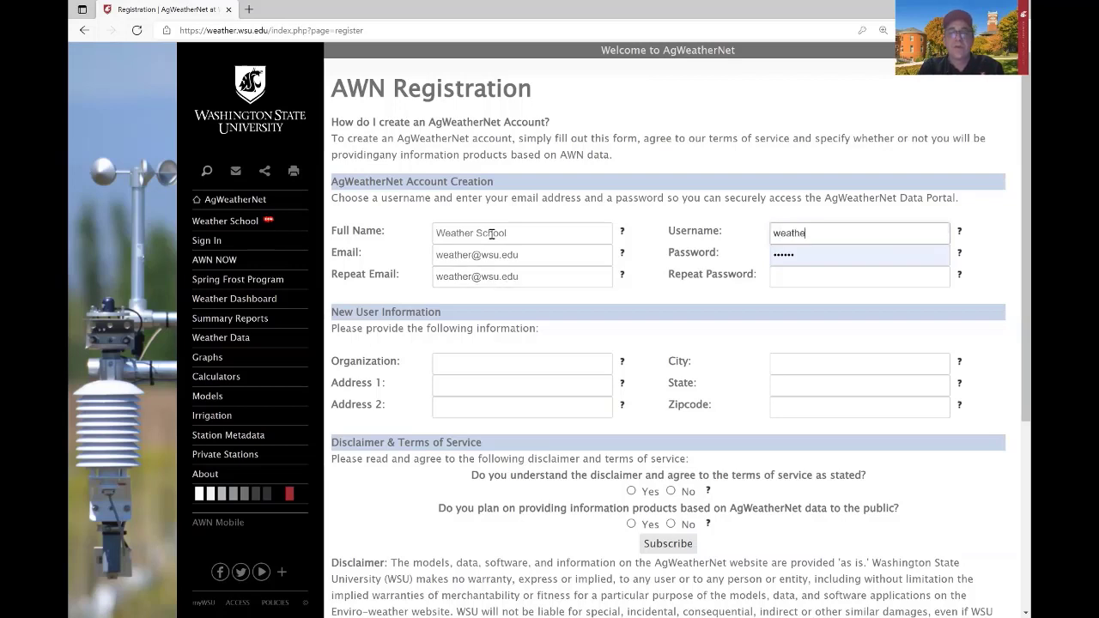
{"action": "type", "text": "rschool2021"}
{"action": "key", "text": "Tab"}
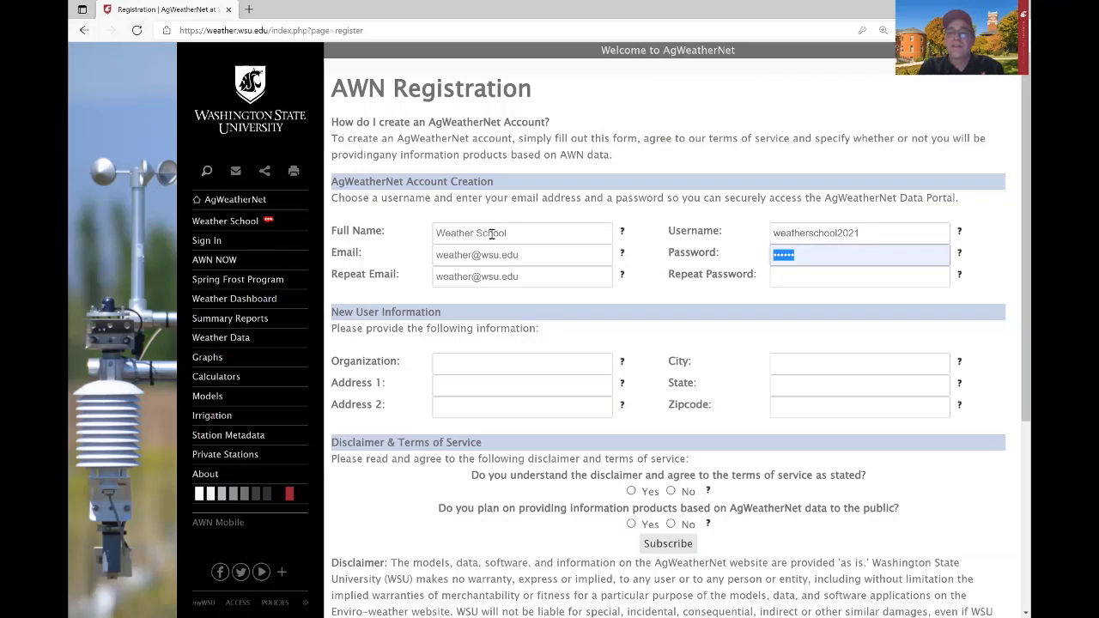
{"action": "type", "text": "****"}
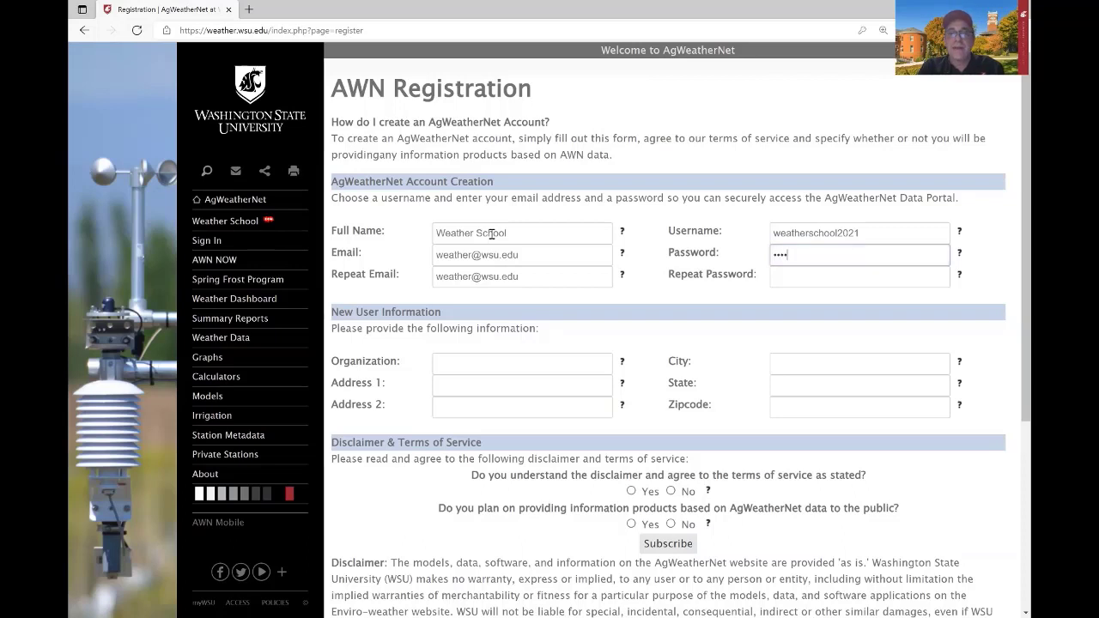
{"action": "key", "text": "Tab"}
{"action": "type", "text": "*****"}
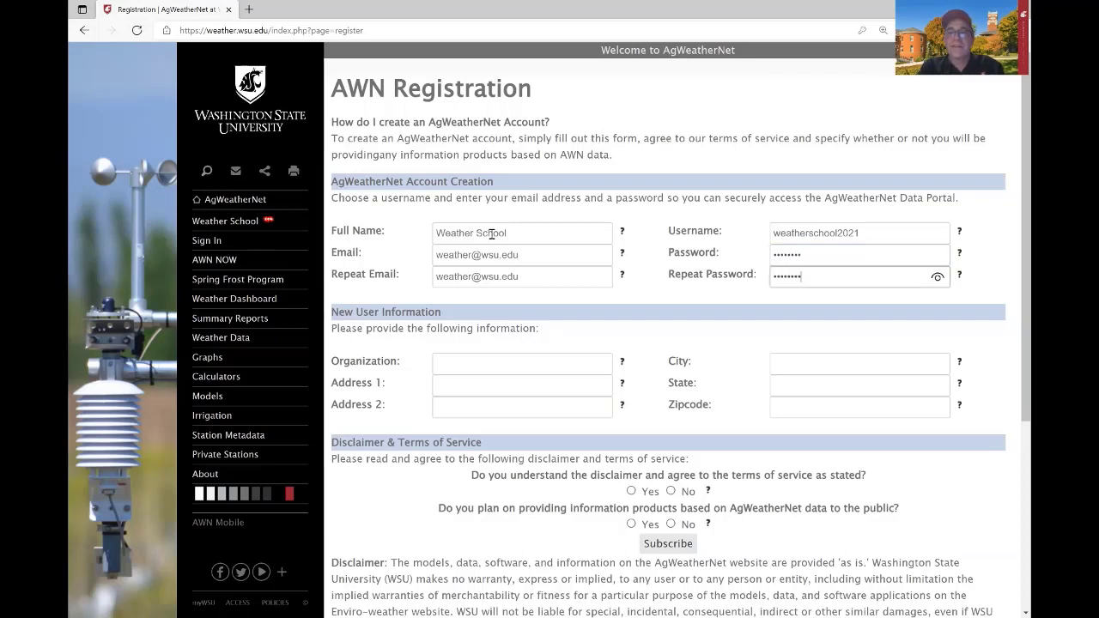
Enter organization 'WSU AgWeatherNe' and the mailing address, agree to the terms, and subscribe.
{"action": "key", "text": "Tab"}
{"action": "type", "text": "WSU Ag"}
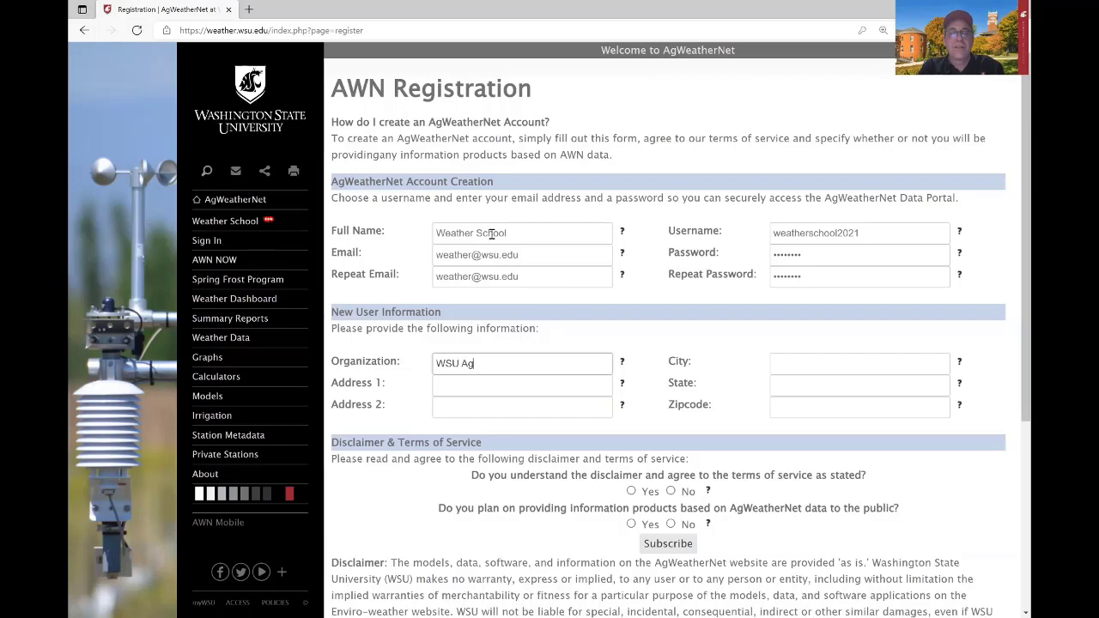
{"action": "type", "text": "WeatherNet"}
{"action": "key", "text": "Tab"}
{"action": "type", "text": "2"}
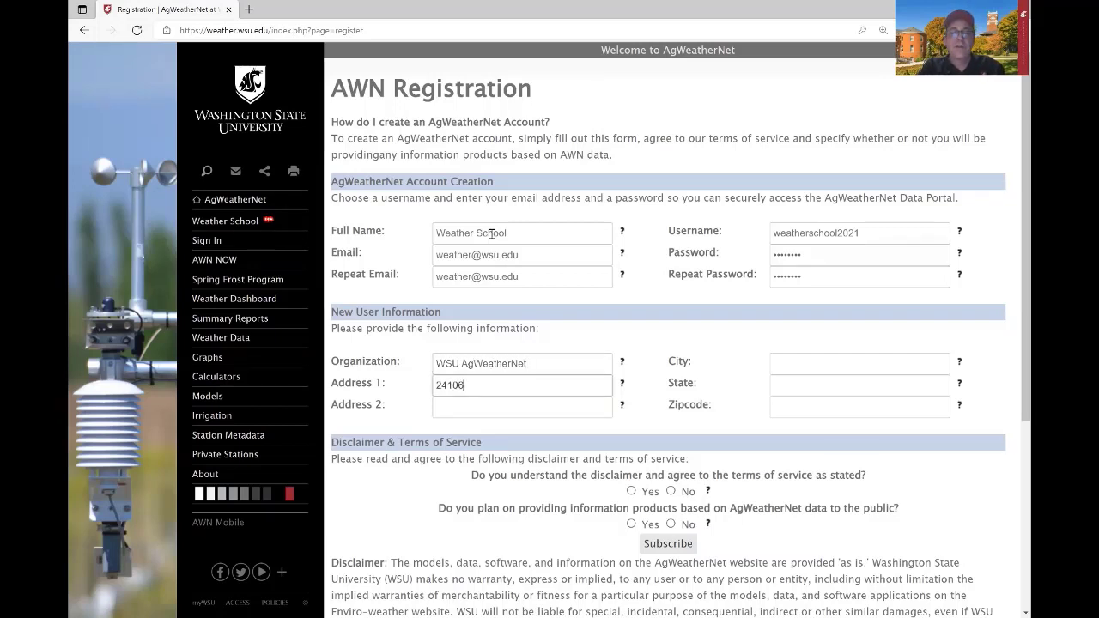
{"action": "type", "text": "4106 N Bunn Road"}
{"action": "key", "text": "Tab"}
{"action": "key", "text": "Tab"}
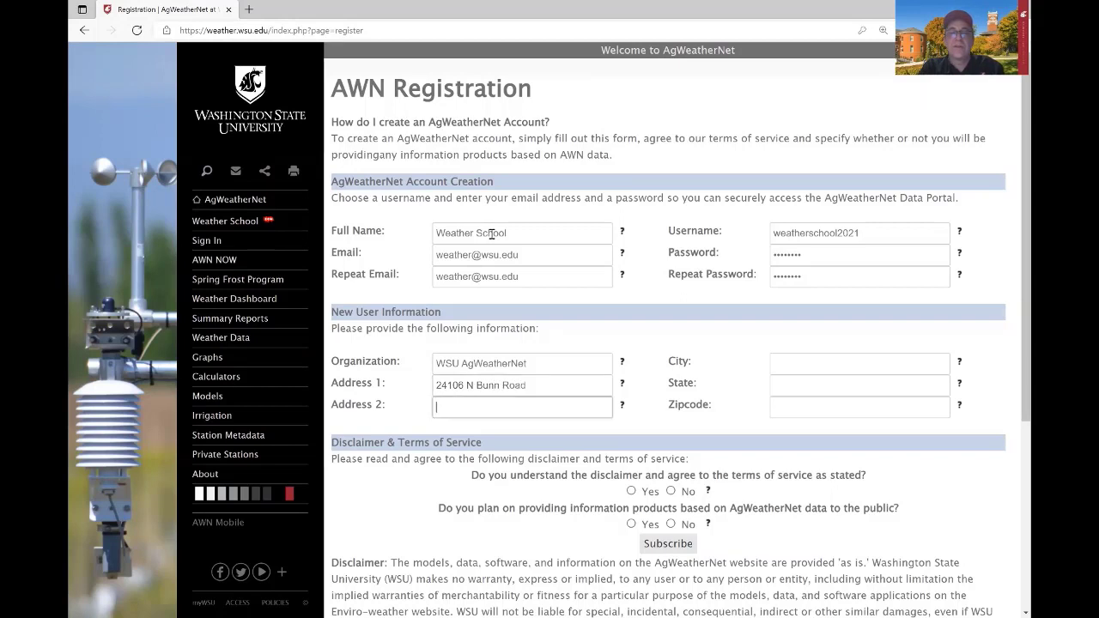
{"action": "type", "text": "Prosser"}
{"action": "key", "text": "Tab"}
{"action": "type", "text": "WA"}
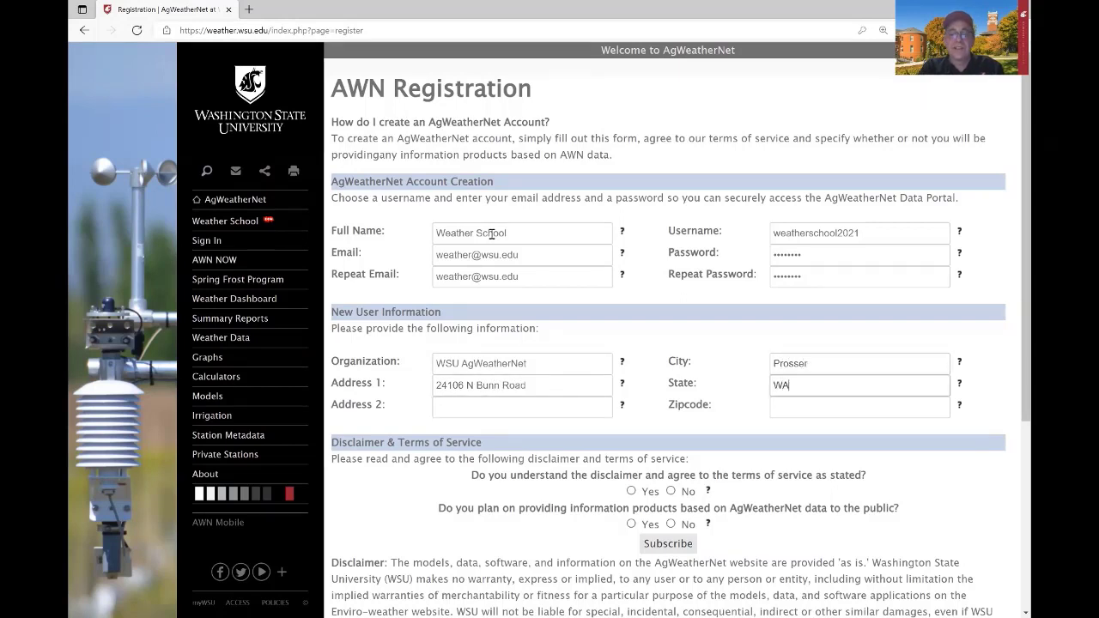
{"action": "key", "text": "Tab"}
{"action": "type", "text": "99352"}
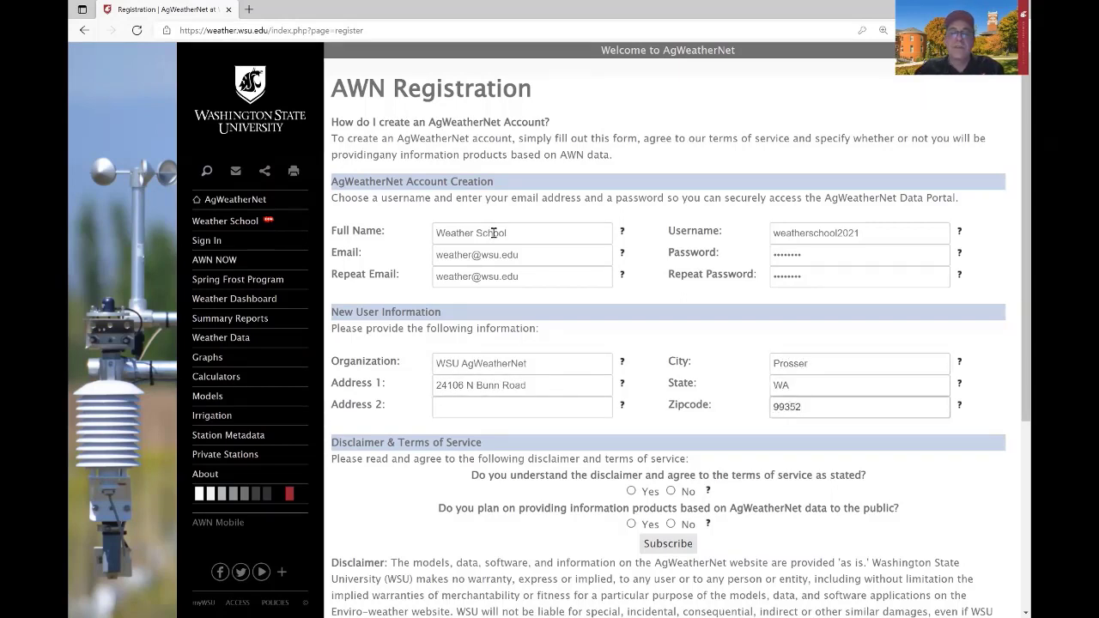
{"action": "left_click", "coordinate": [630, 491]}
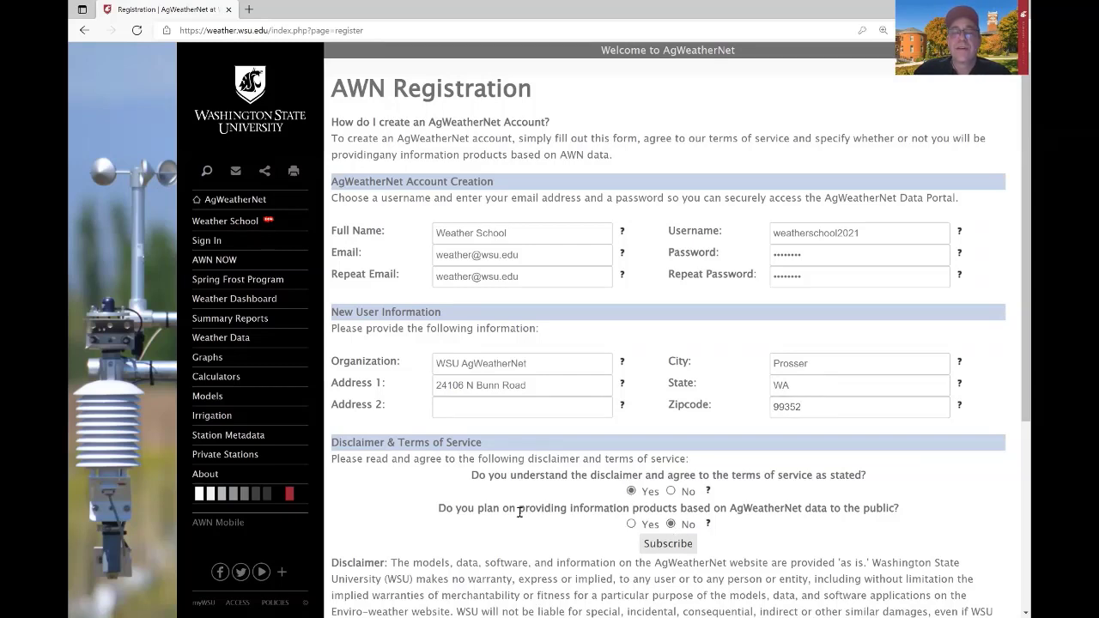
{"action": "left_click", "coordinate": [668, 544]}
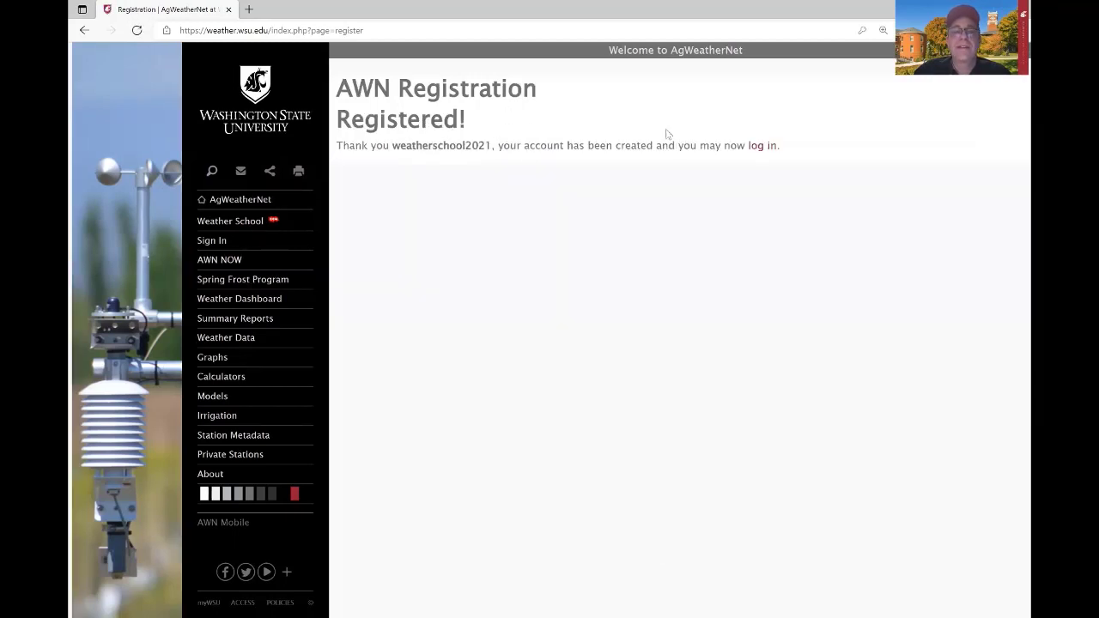
Log in on the Logon page with the new username and its password.
{"action": "double_click", "coordinate": [439, 147]}
{"action": "left_click", "coordinate": [764, 147]}
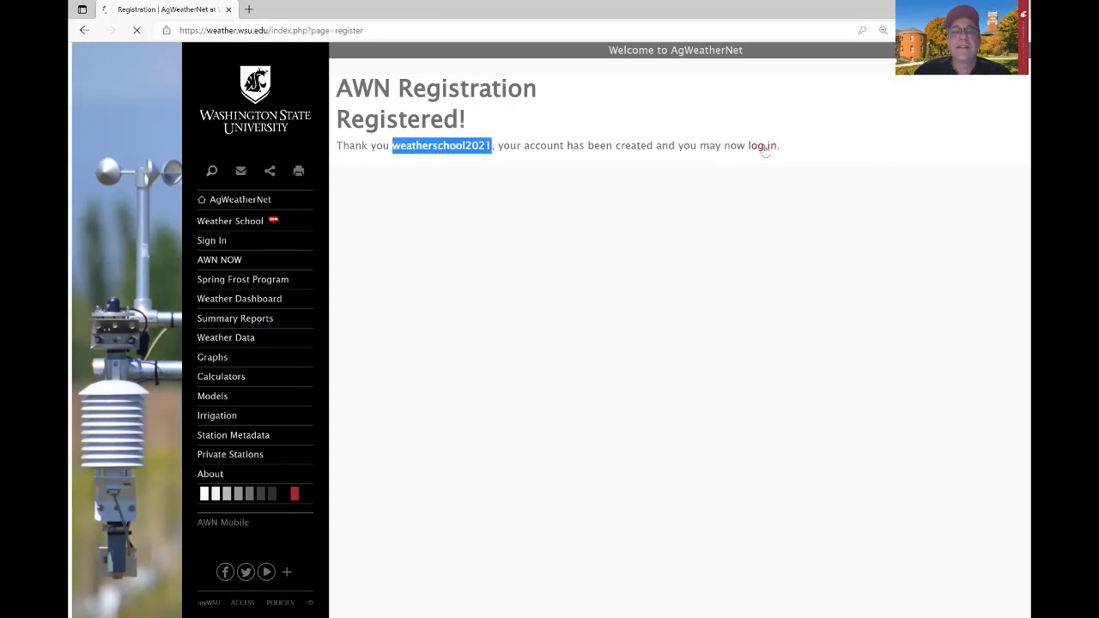
{"action": "left_click", "coordinate": [444, 110]}
{"action": "type", "text": "w"}
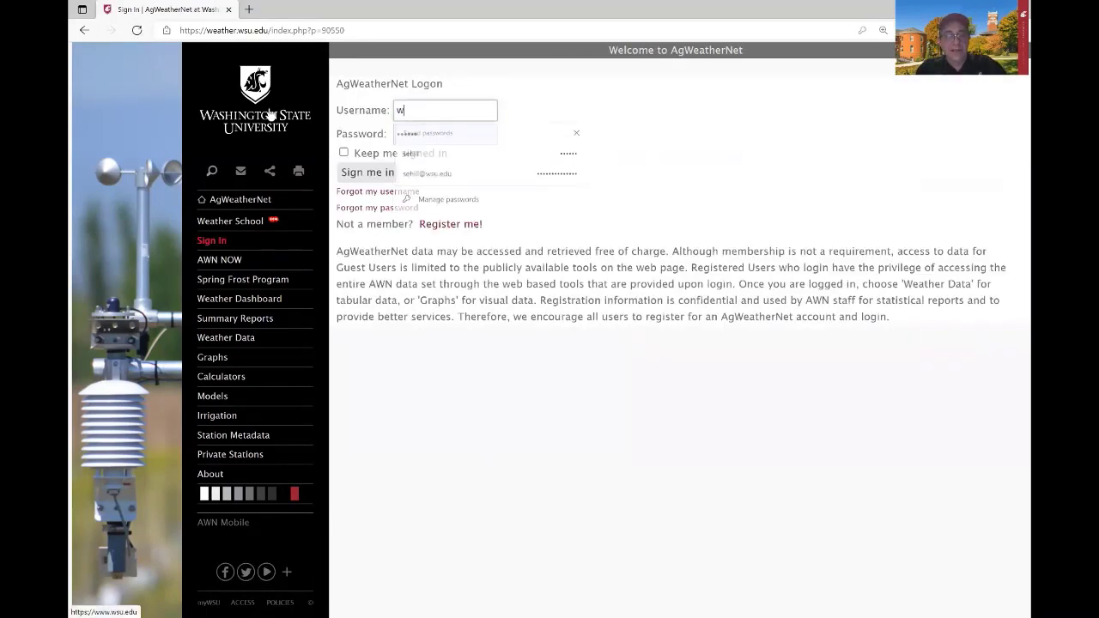
{"action": "type", "text": "eatherschool2"}
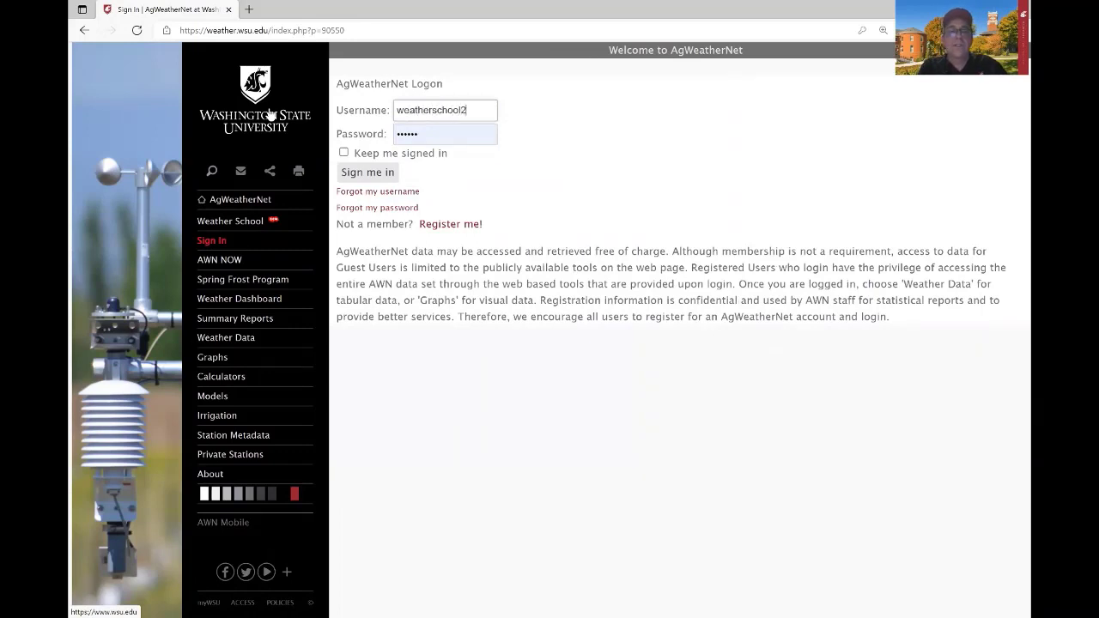
{"action": "type", "text": "9"}
{"action": "key", "text": "BackSpace"}
{"action": "type", "text": "021"}
{"action": "key", "text": "Tab"}
{"action": "type", "text": "***"}
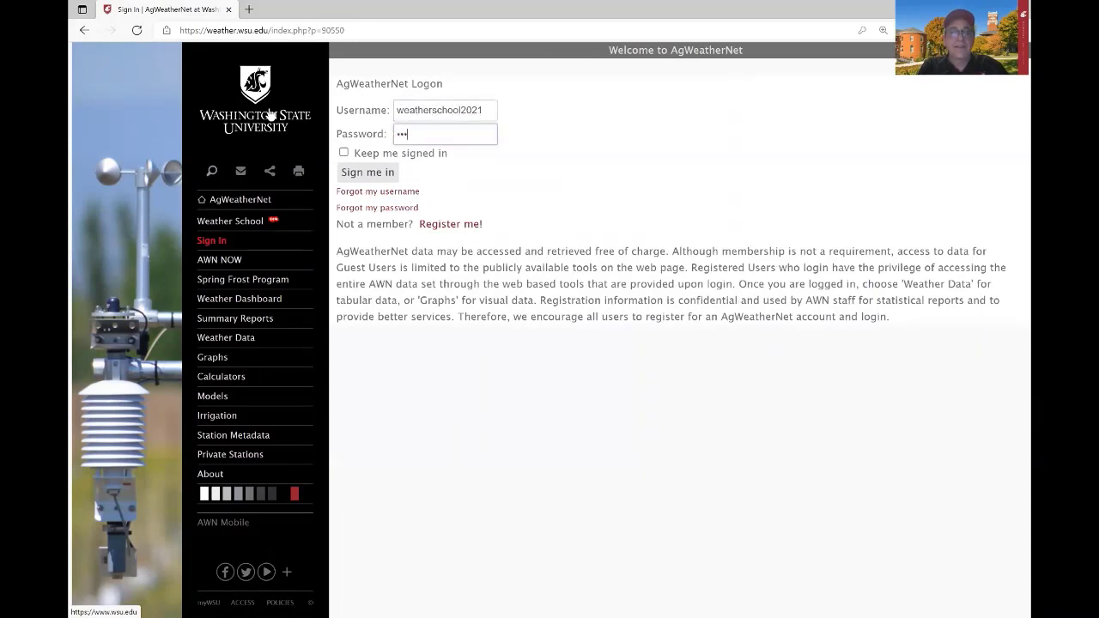
{"action": "type", "text": "***"}
{"action": "left_click", "coordinate": [376, 173]}
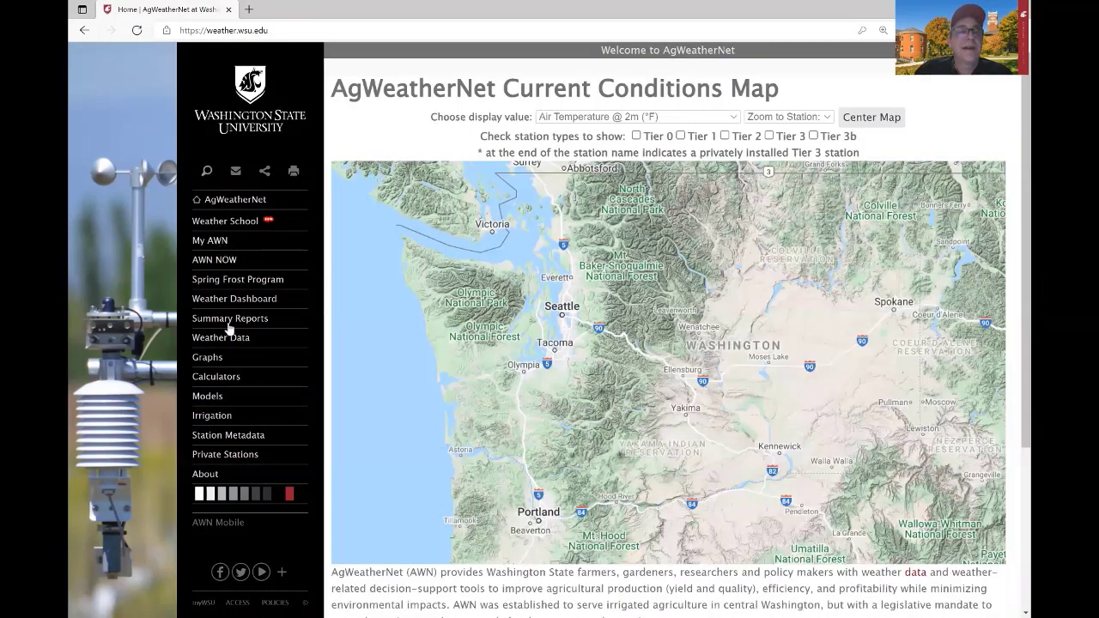
Go through My AWN and Weather Data to the 15 Minute data page.
{"action": "left_click", "coordinate": [214, 242]}
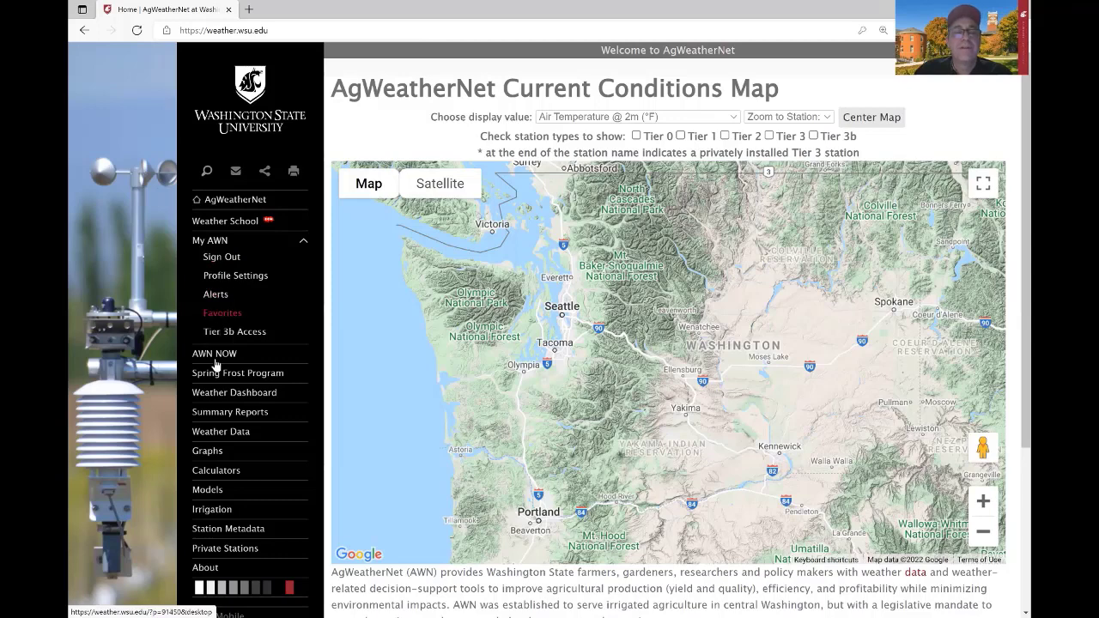
{"action": "left_click", "coordinate": [218, 431]}
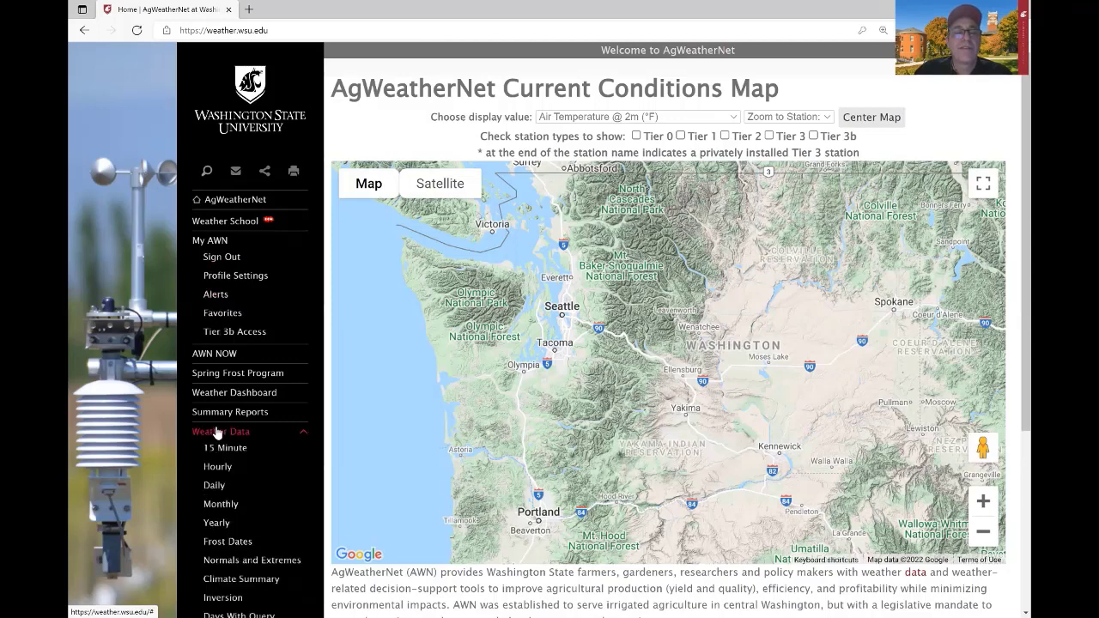
{"action": "left_click", "coordinate": [224, 453]}
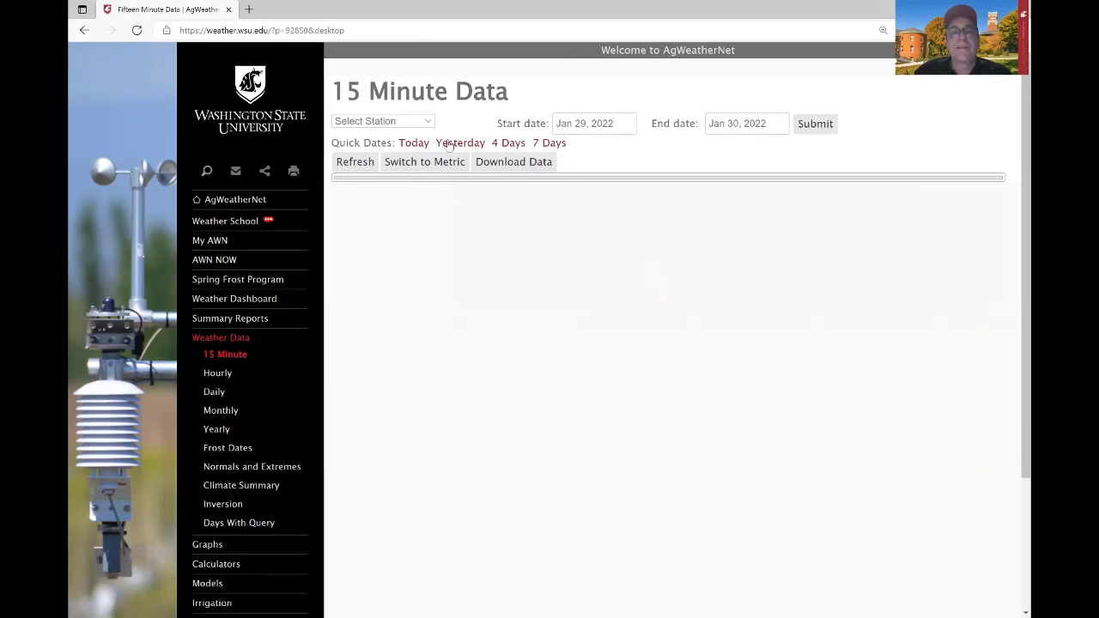
Select the Benton.E station and bring up its hourly graphs for Jan 29–30, 2022.
{"action": "left_click", "coordinate": [416, 124]}
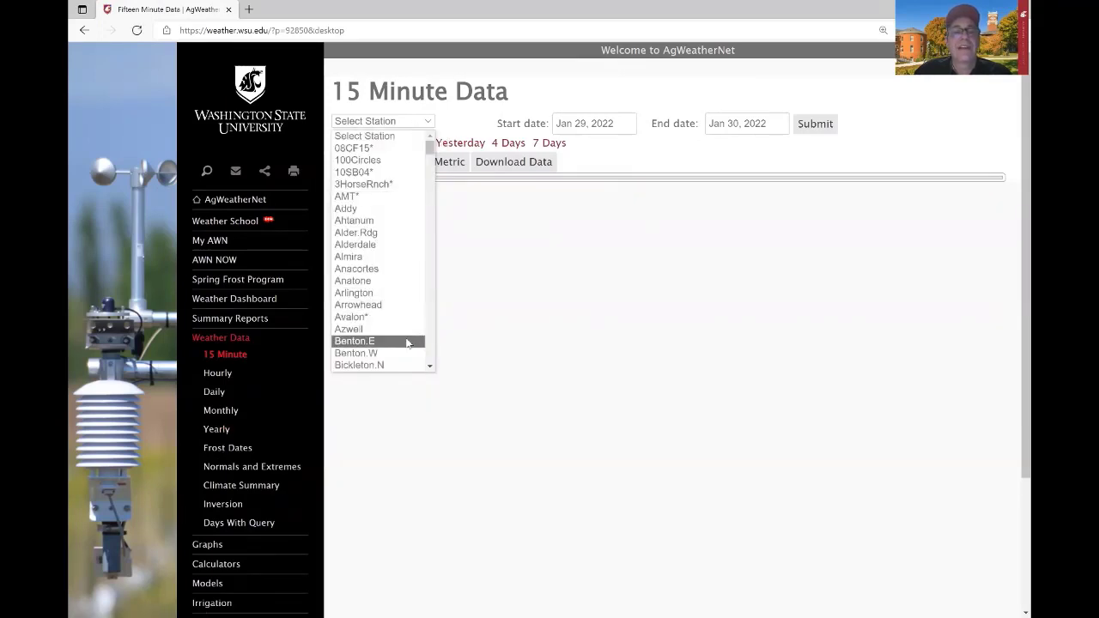
{"action": "left_click", "coordinate": [407, 343]}
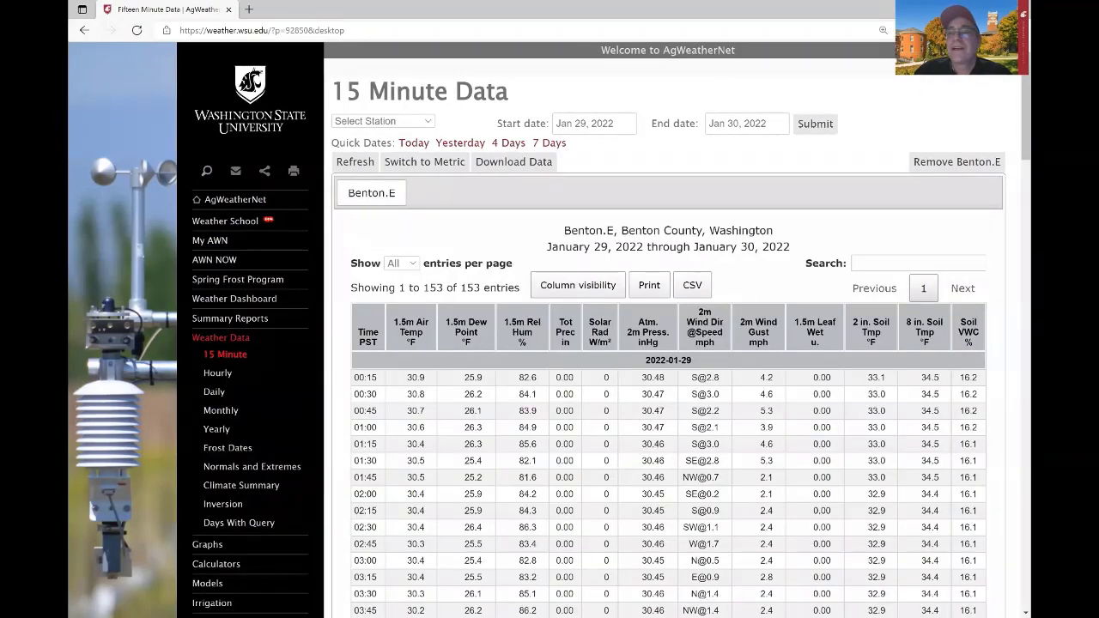
{"action": "scroll", "coordinate": [550, 343], "scroll_direction": "down", "scroll_amount": 1}
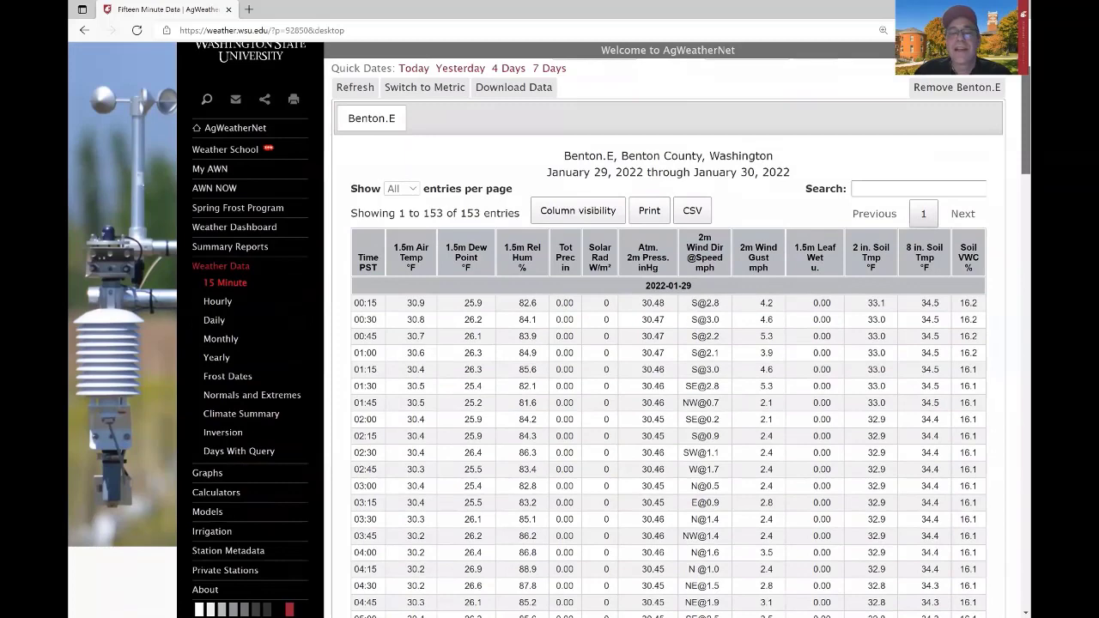
{"action": "scroll", "coordinate": [669, 344], "scroll_direction": "down", "scroll_amount": 3}
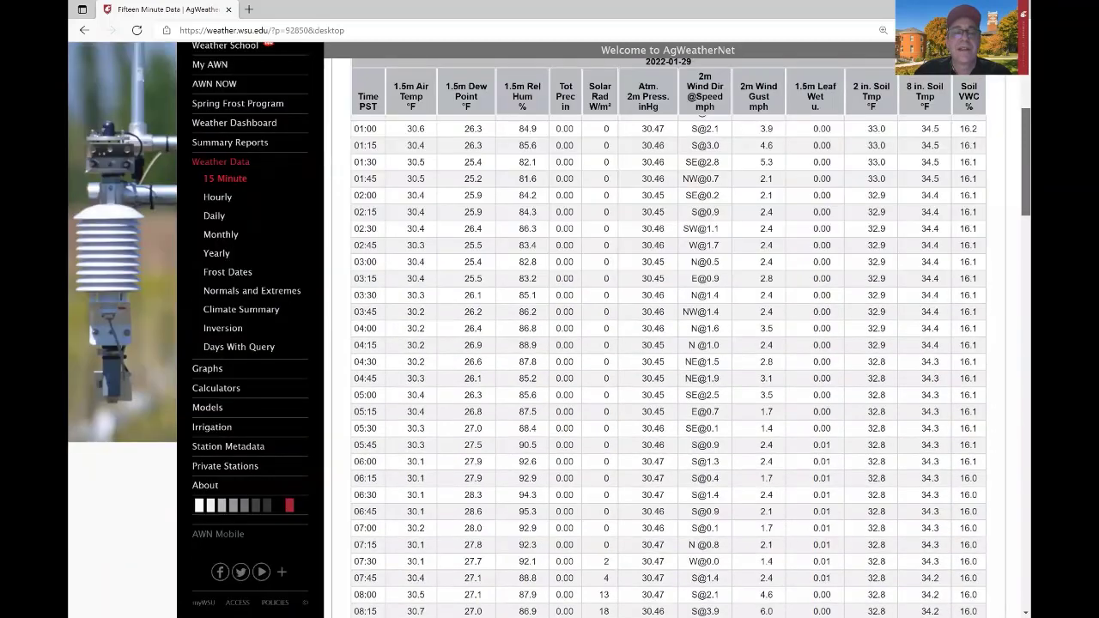
{"action": "scroll", "coordinate": [1011, 266], "scroll_direction": "down", "scroll_amount": 5}
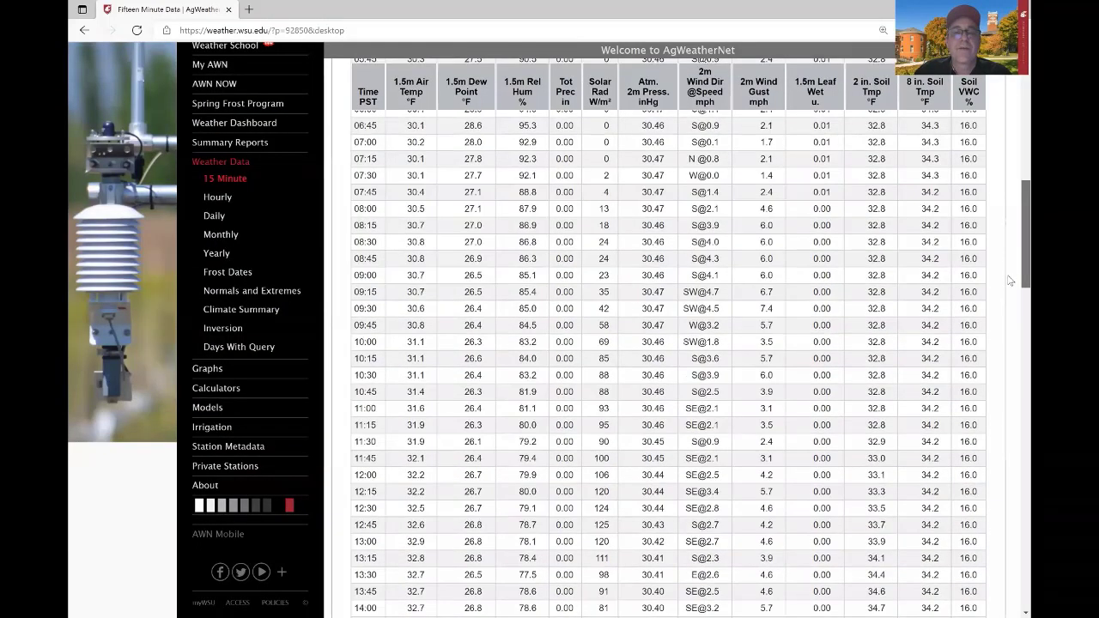
{"action": "scroll", "coordinate": [1009, 280], "scroll_direction": "down", "scroll_amount": 1}
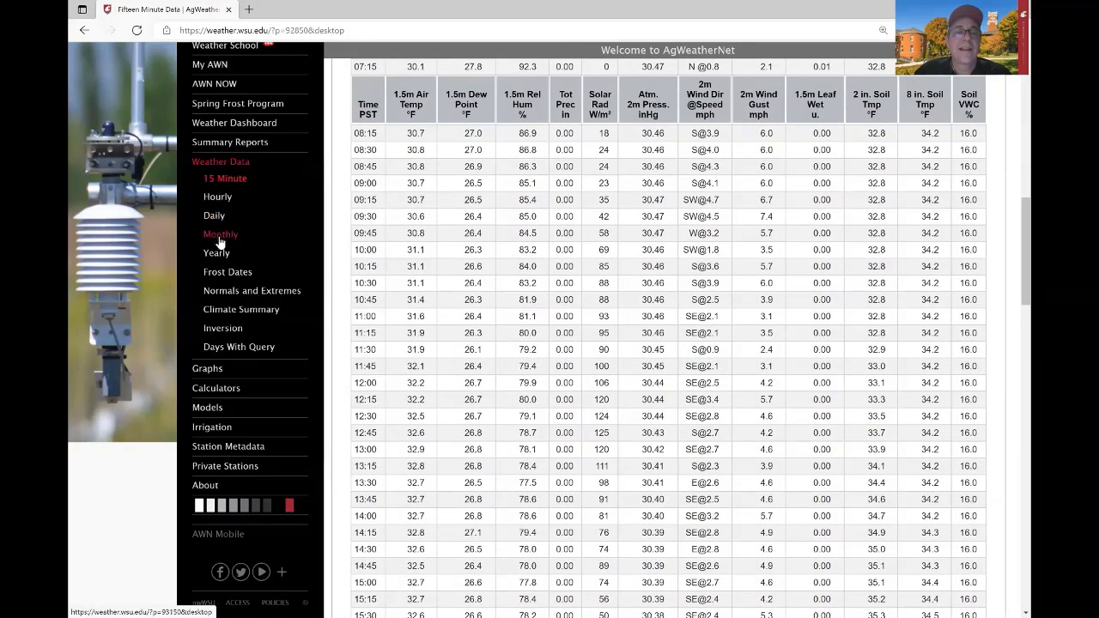
{"action": "left_click", "coordinate": [215, 370]}
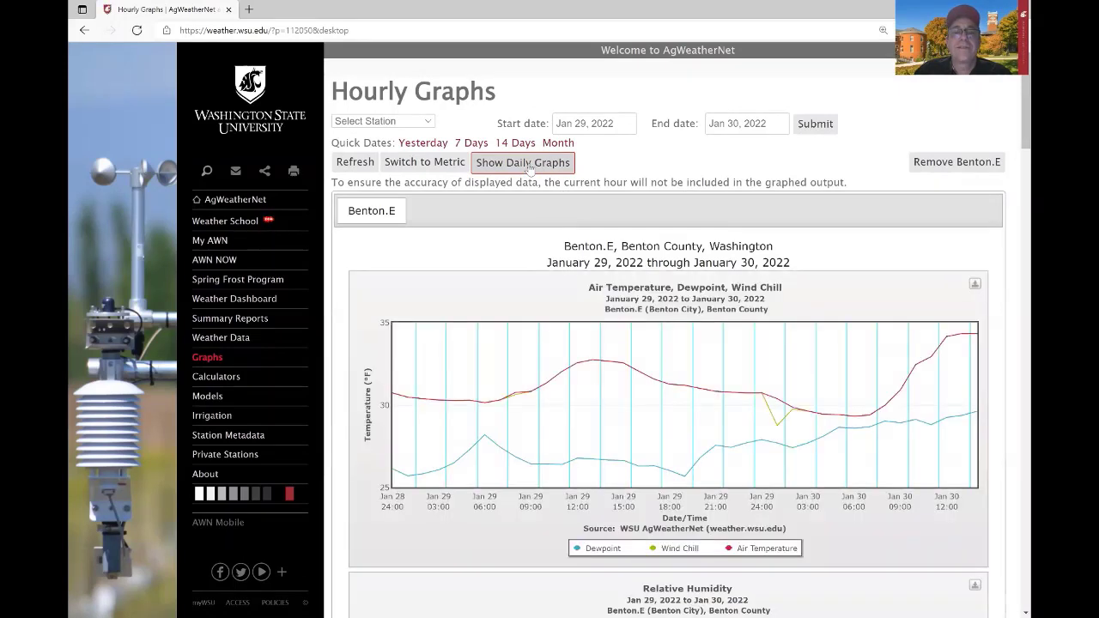
Switch Benton.E to daily graphs, then go to the Frost Dates report.
{"action": "left_click", "coordinate": [529, 166]}
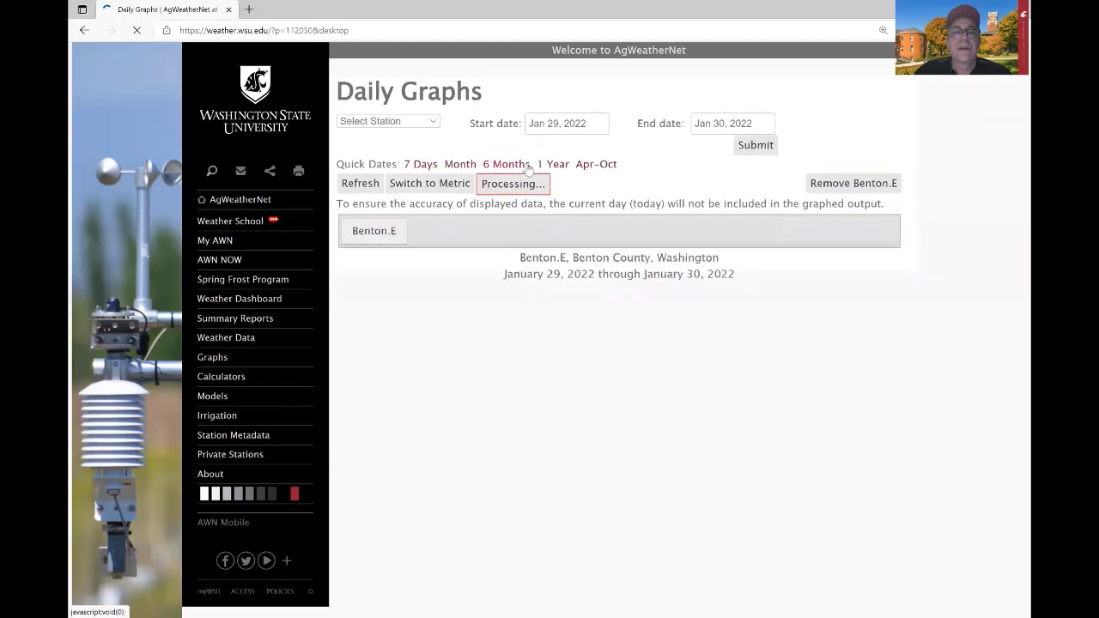
{"action": "left_click", "coordinate": [253, 339]}
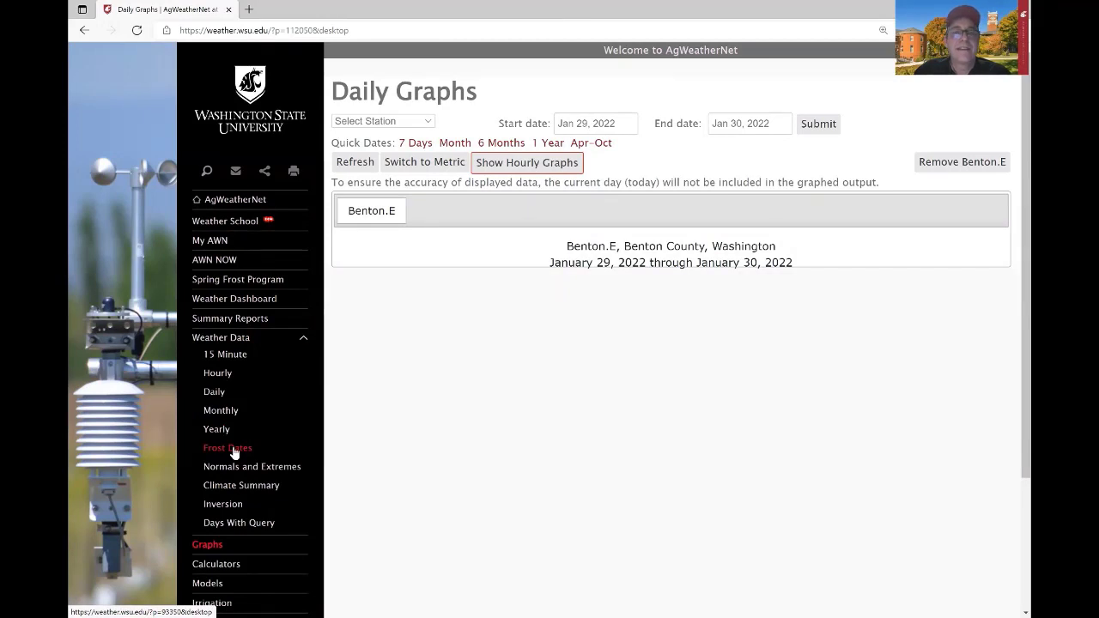
{"action": "left_click", "coordinate": [232, 451]}
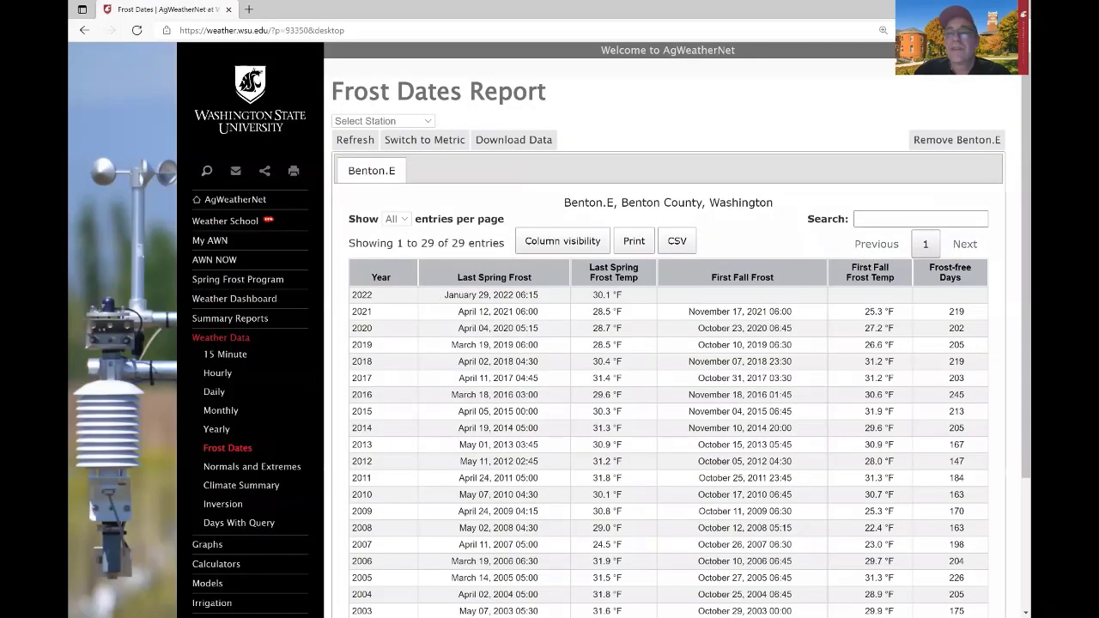
Check the 188-day average frost-free period in Frost Dates, then view the Climate Summary.
{"action": "scroll", "coordinate": [668, 343], "scroll_direction": "down", "scroll_amount": 3}
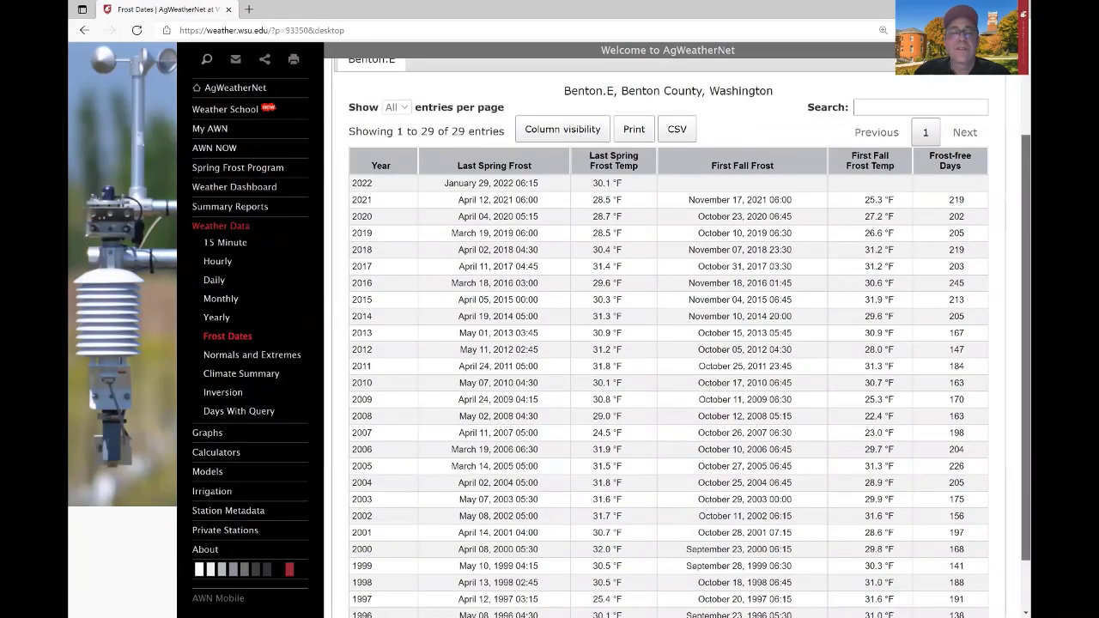
{"action": "scroll", "coordinate": [382, 575], "scroll_direction": "down", "scroll_amount": 2}
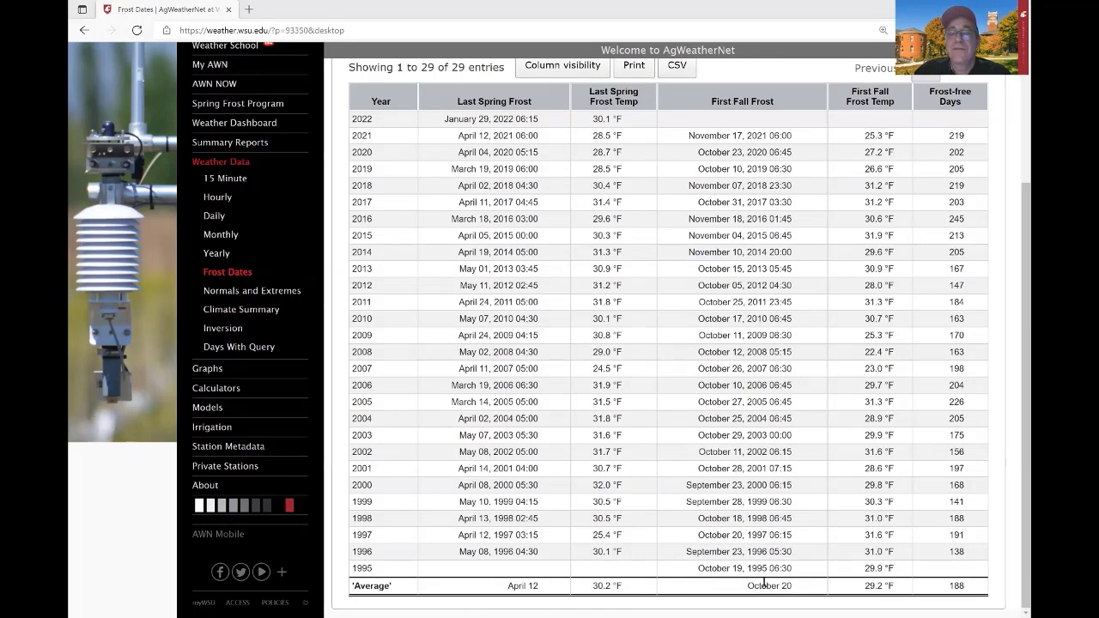
{"action": "double_click", "coordinate": [955, 586]}
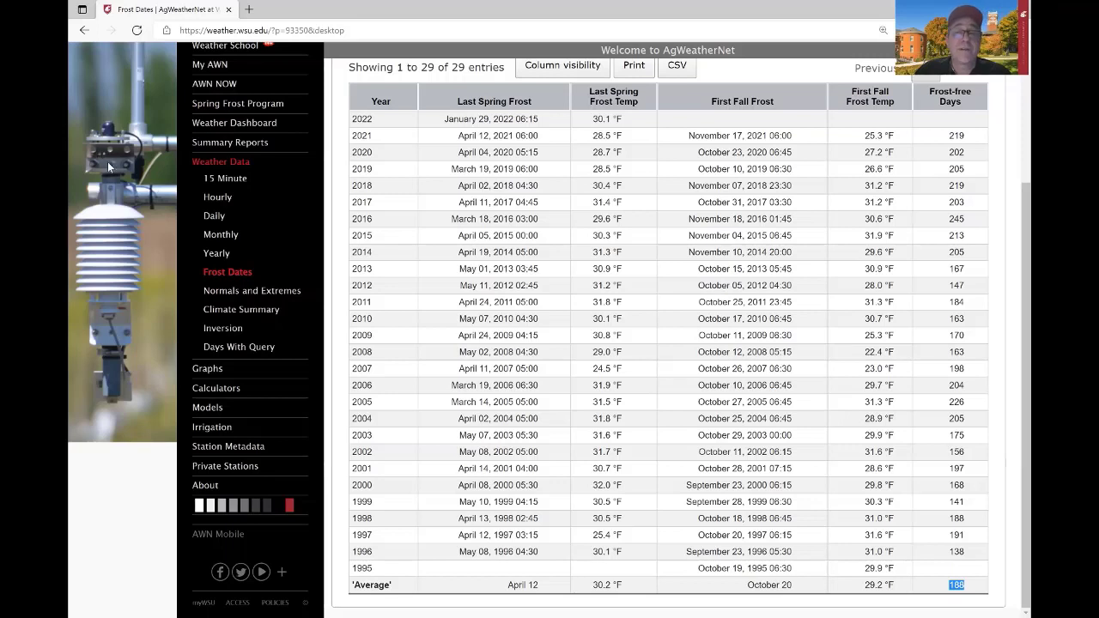
{"action": "left_click", "coordinate": [212, 280]}
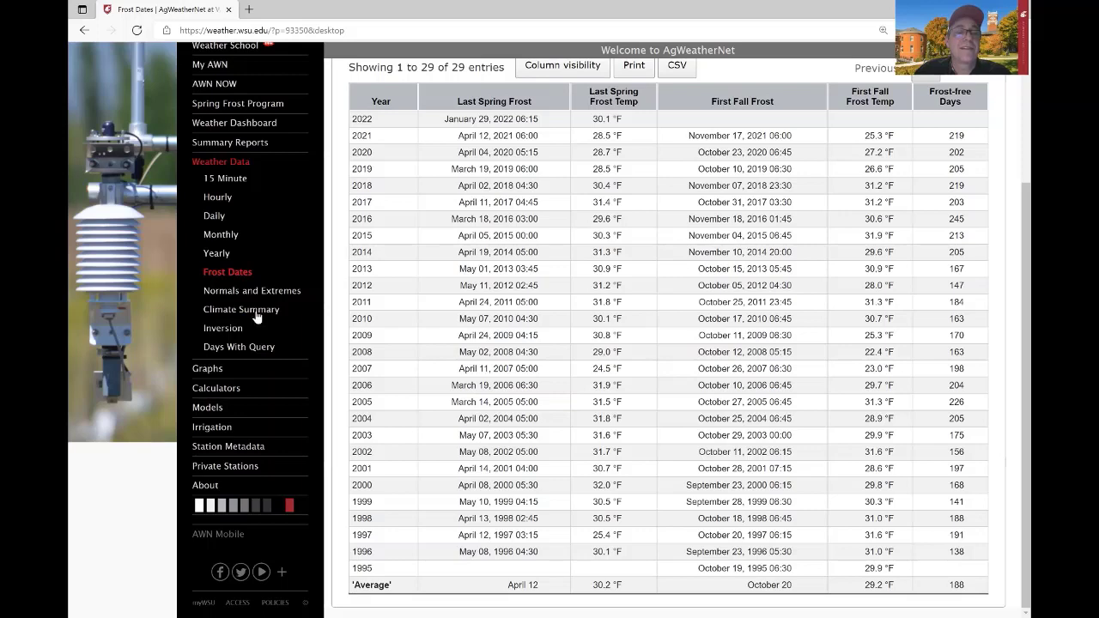
{"action": "left_click", "coordinate": [256, 317]}
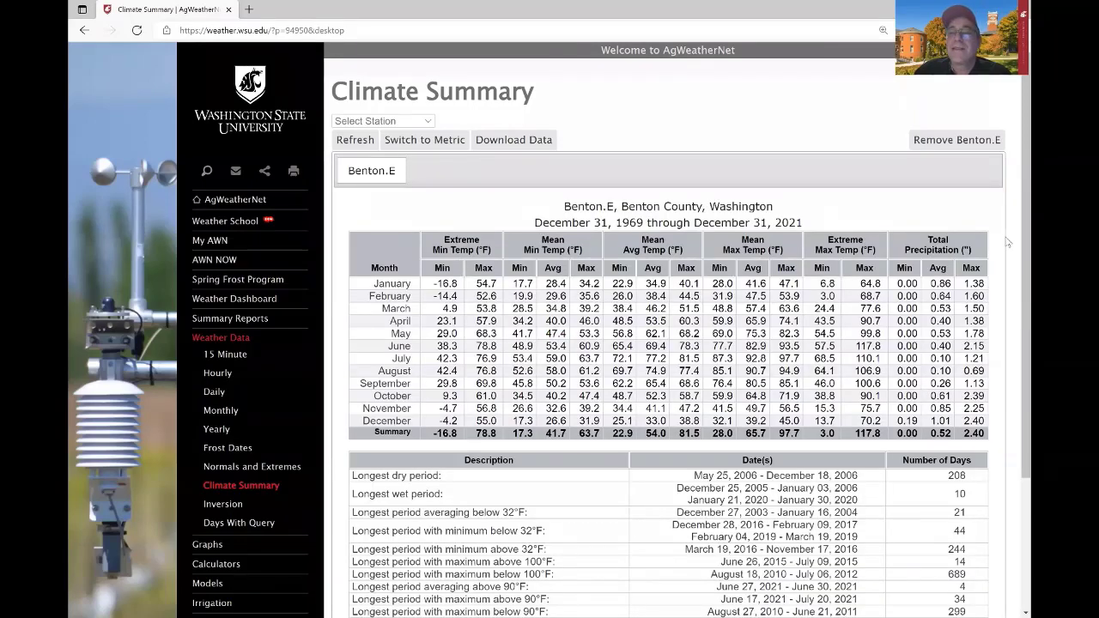
Review Benton.E's climate records, then open Blueberry Cold Hardiness from the Models list.
{"action": "scroll", "coordinate": [550, 302], "scroll_direction": "down", "scroll_amount": 3}
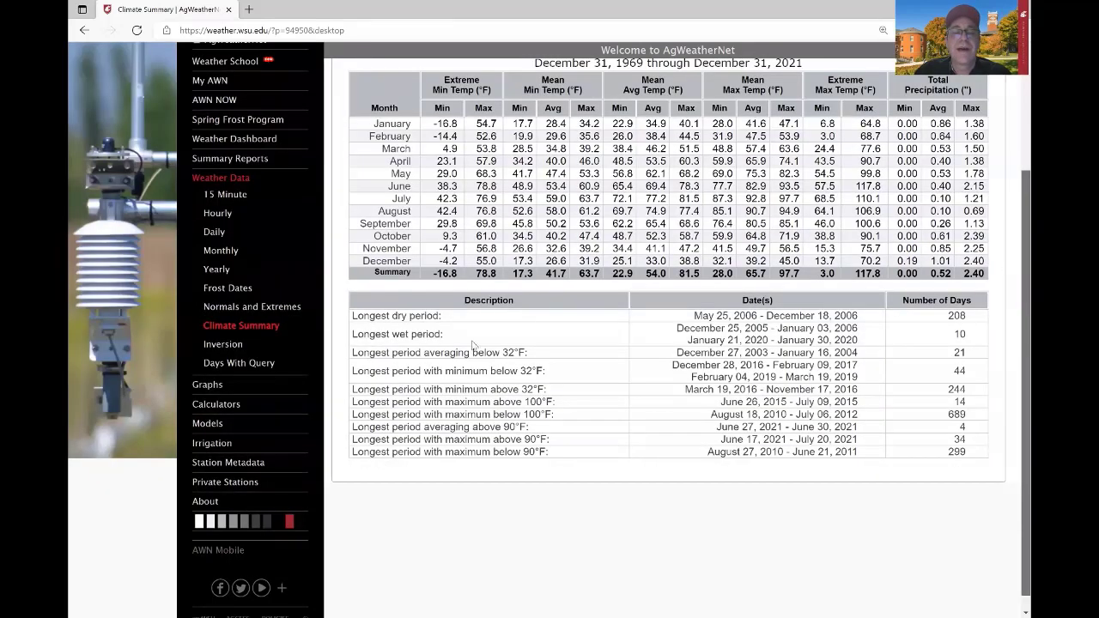
{"action": "scroll", "coordinate": [258, 442], "scroll_direction": "down", "scroll_amount": 1}
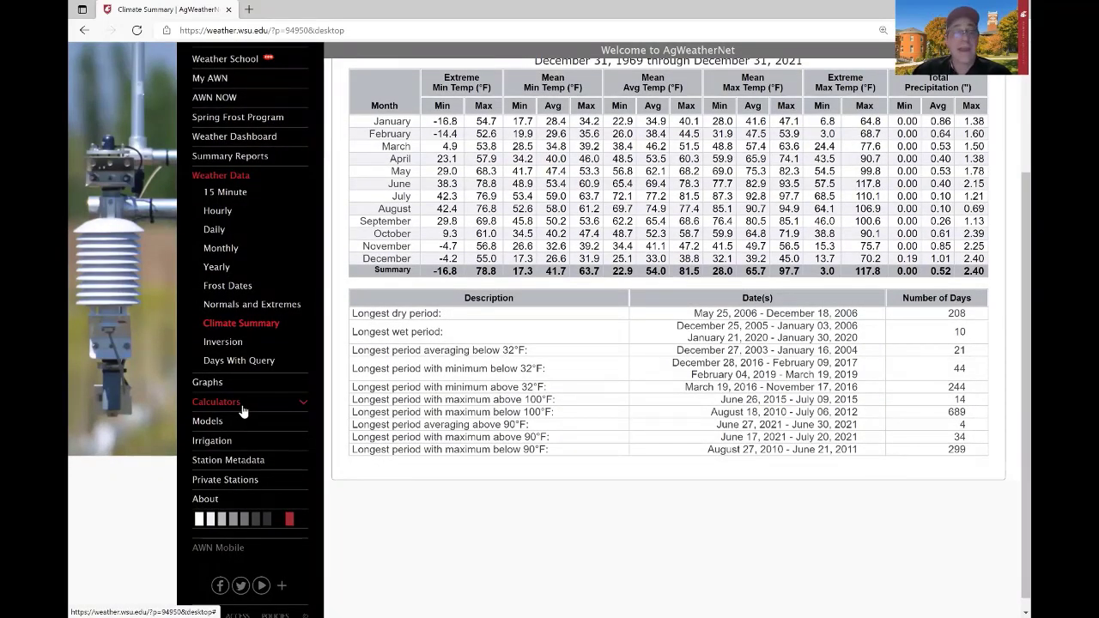
{"action": "left_click", "coordinate": [229, 425]}
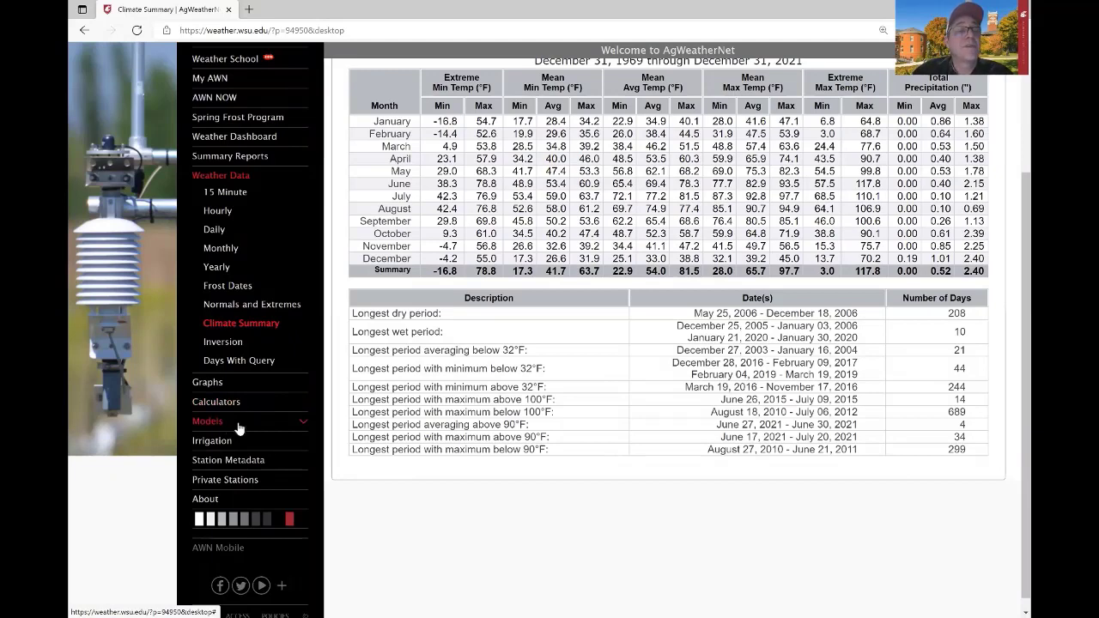
{"action": "scroll", "coordinate": [549, 330], "scroll_direction": "down", "scroll_amount": 2}
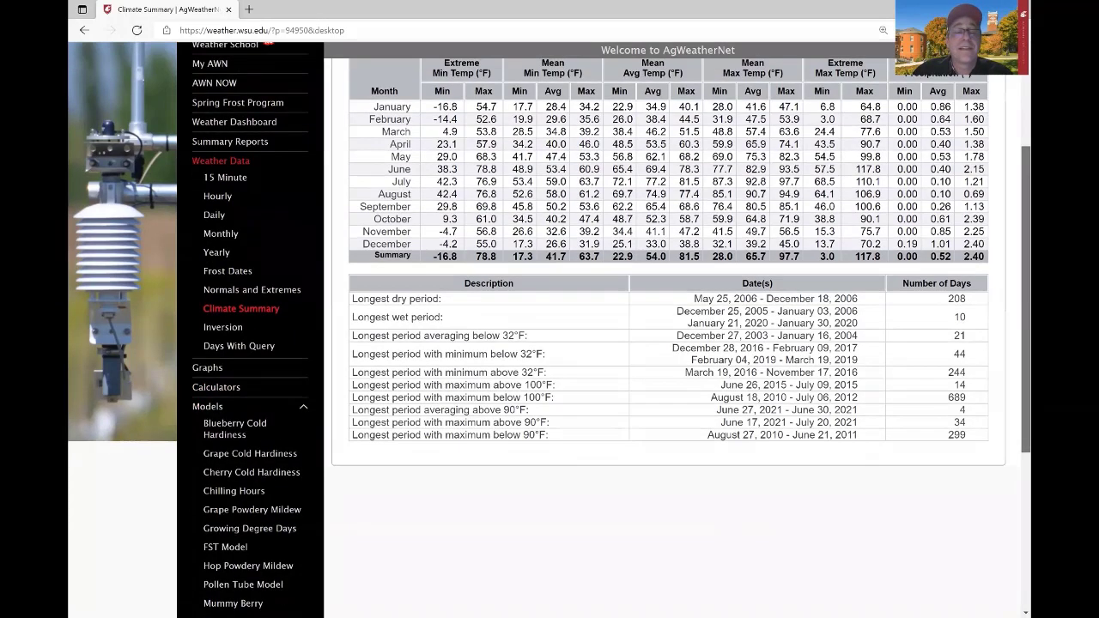
{"action": "scroll", "coordinate": [334, 330], "scroll_direction": "down", "scroll_amount": 1}
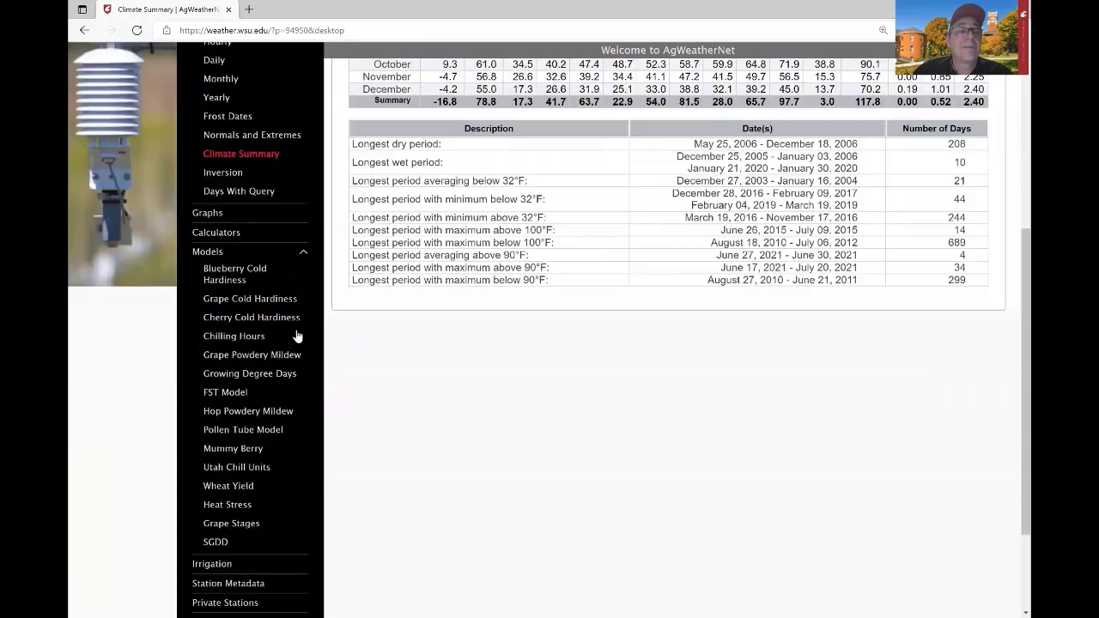
{"action": "left_click", "coordinate": [243, 275]}
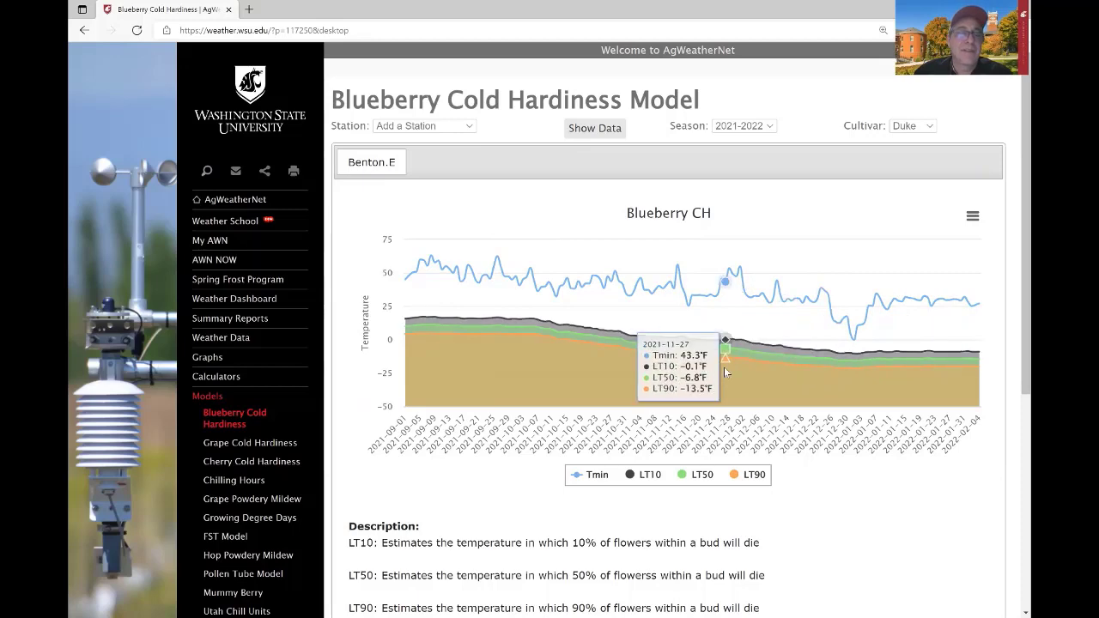
Switch to the Grape Cold Hardiness model for Benton.E.
{"action": "left_click", "coordinate": [230, 443]}
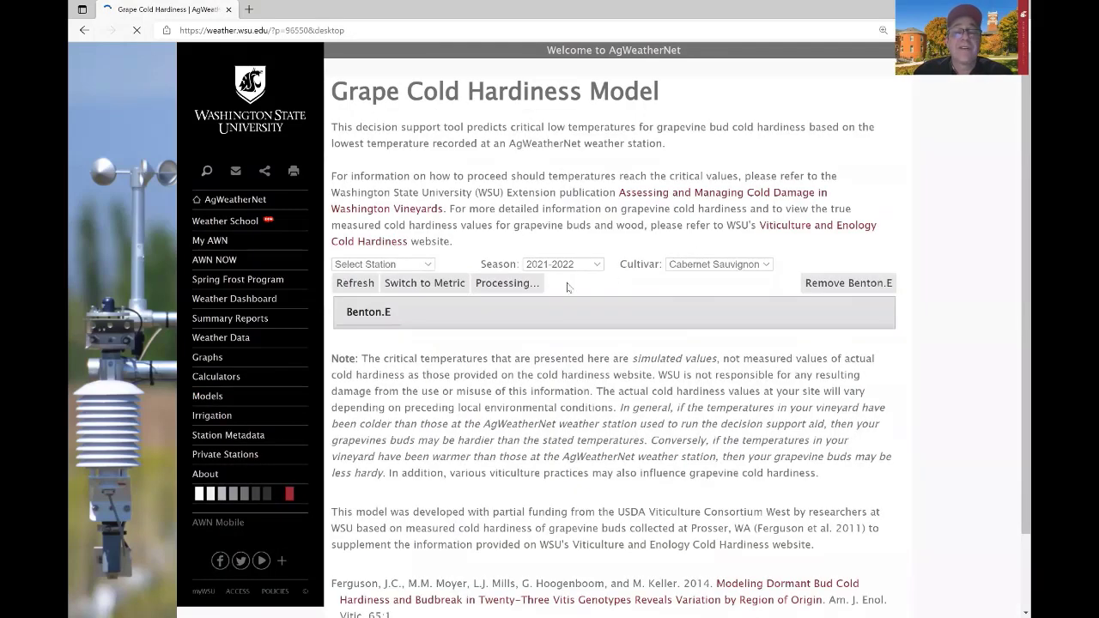
Set the season to 2010-2011, highlight Bud10's Nov 24 critical date, and keep Cabernet Sauvignon.
{"action": "left_click", "coordinate": [594, 249]}
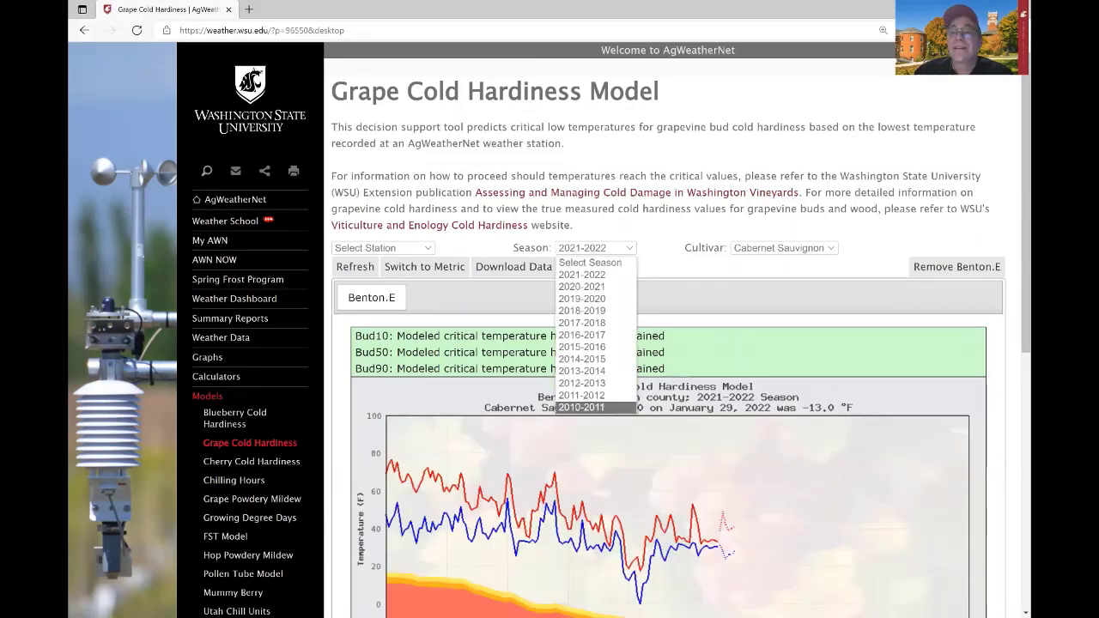
{"action": "left_click", "coordinate": [601, 407]}
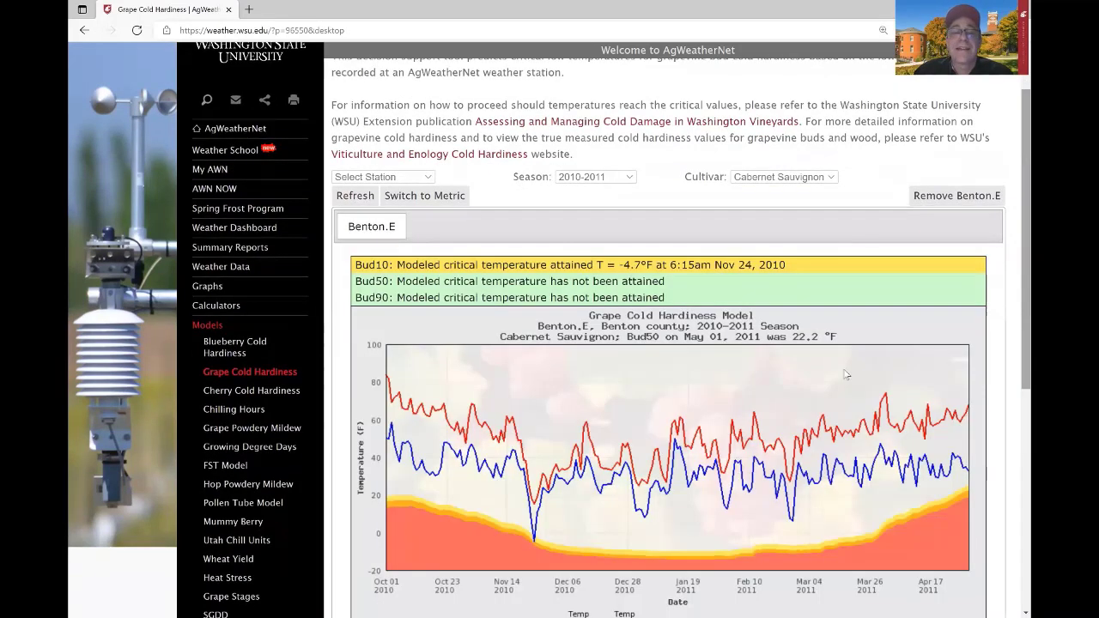
{"action": "scroll", "coordinate": [533, 420], "scroll_direction": "down", "scroll_amount": 2}
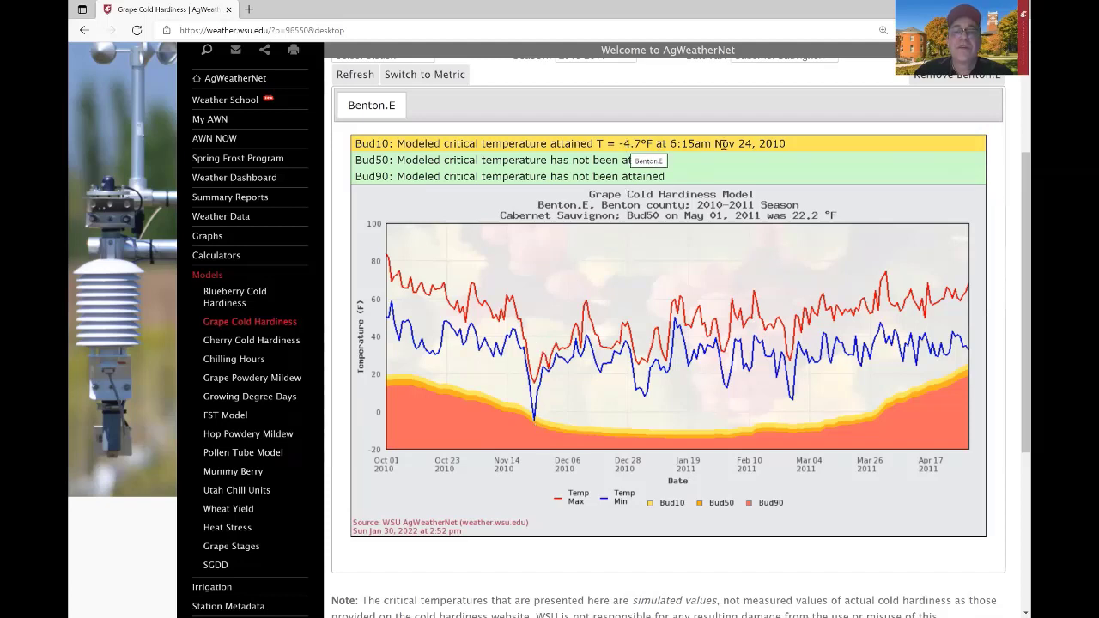
{"action": "double_click", "coordinate": [745, 144]}
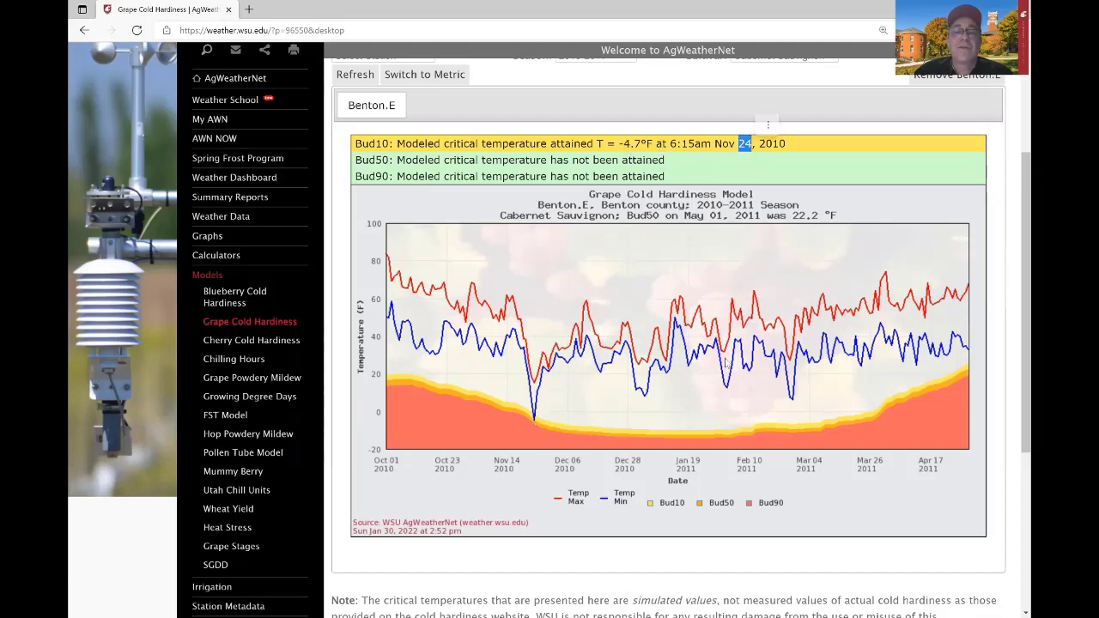
{"action": "scroll", "coordinate": [943, 197], "scroll_direction": "up", "scroll_amount": 1}
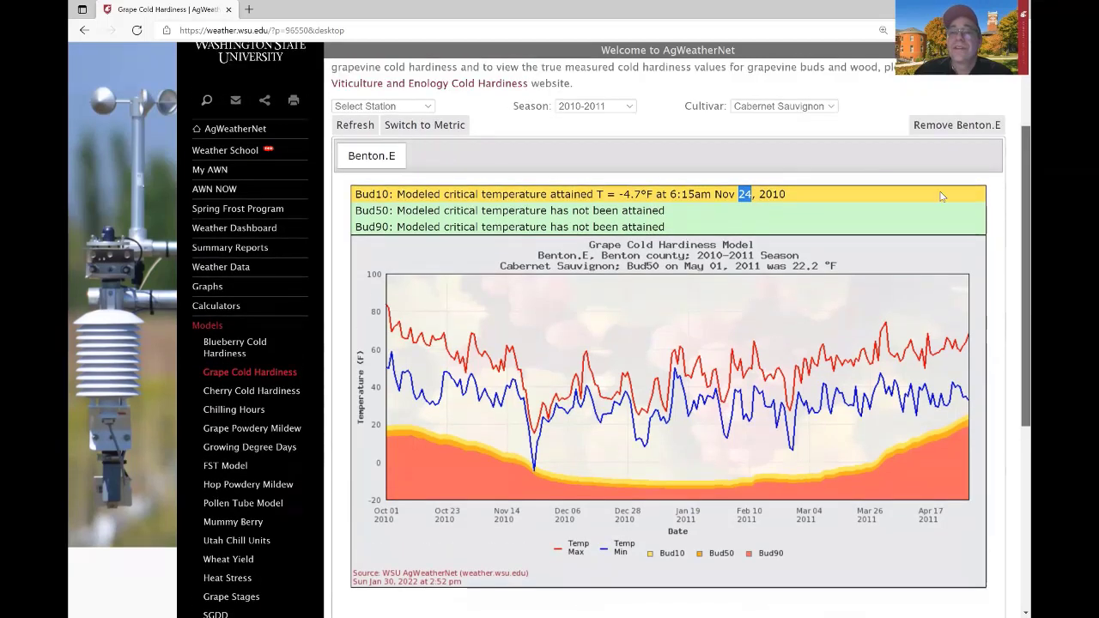
{"action": "left_click", "coordinate": [818, 135]}
{"action": "left_click", "coordinate": [856, 162]}
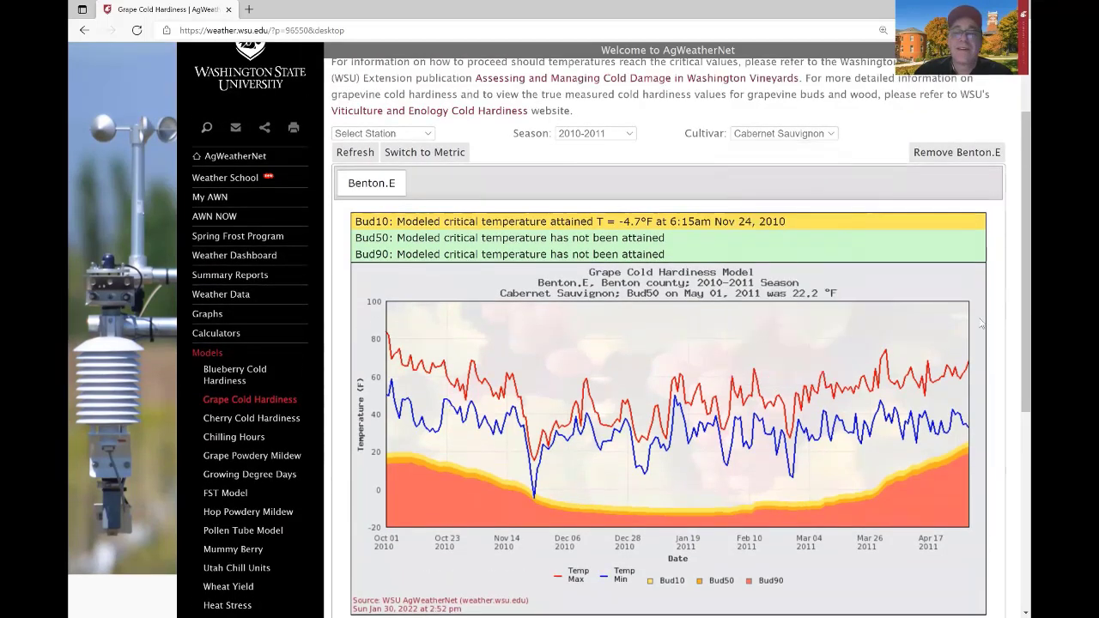
{"action": "scroll", "coordinate": [245, 351], "scroll_direction": "down", "scroll_amount": 1}
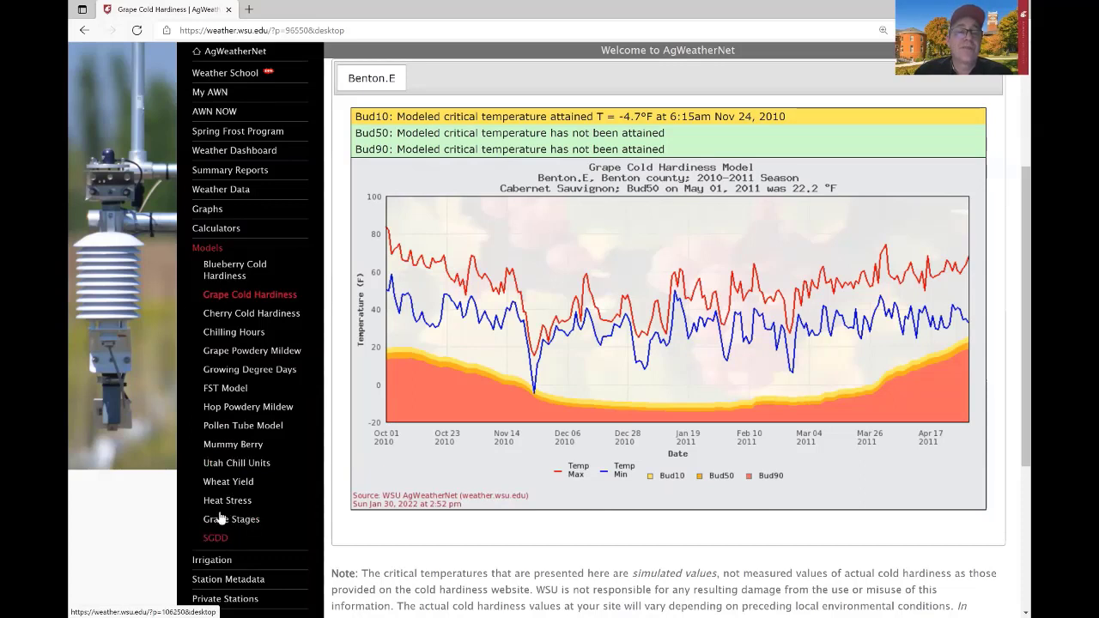
Open Growing Degree Days and hide the 2019, 2013, 2018, 2012, 2017, 2008, 2014 and 2020 curves.
{"action": "left_click", "coordinate": [258, 378]}
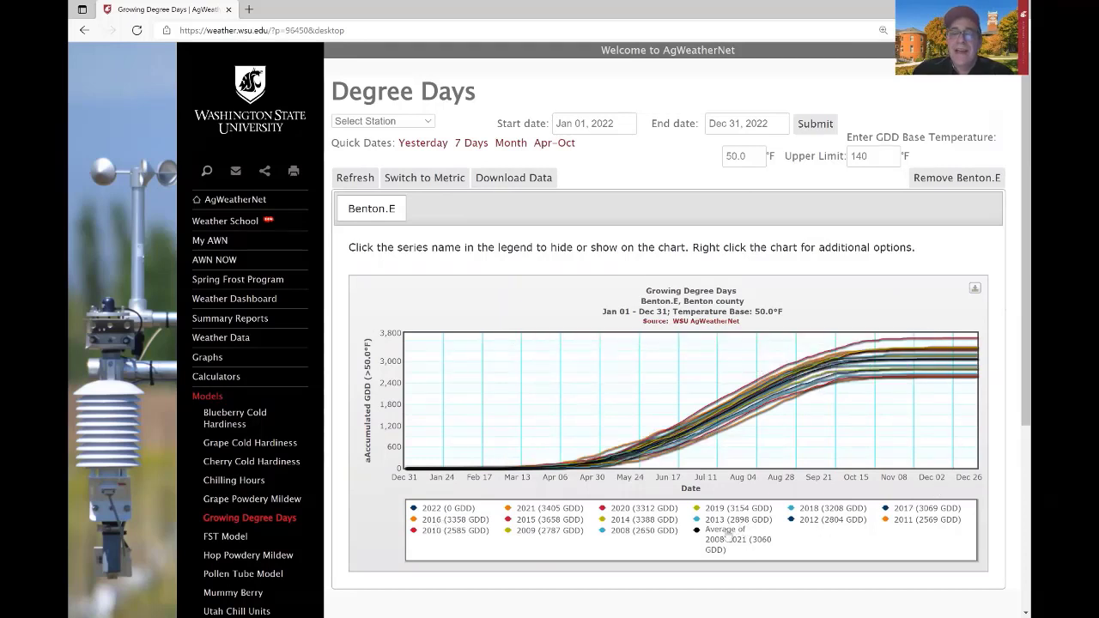
{"action": "left_click", "coordinate": [734, 509]}
{"action": "left_click", "coordinate": [736, 519]}
{"action": "left_click", "coordinate": [817, 509]}
{"action": "left_click", "coordinate": [812, 521]}
{"action": "left_click", "coordinate": [916, 509]}
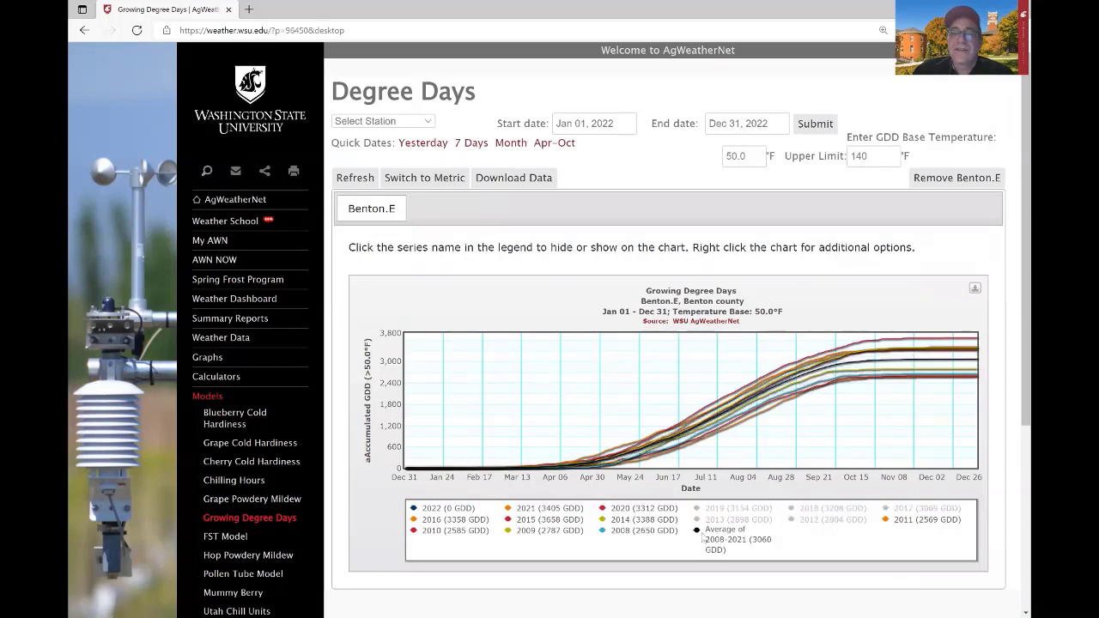
{"action": "left_click", "coordinate": [636, 529]}
{"action": "left_click", "coordinate": [627, 519]}
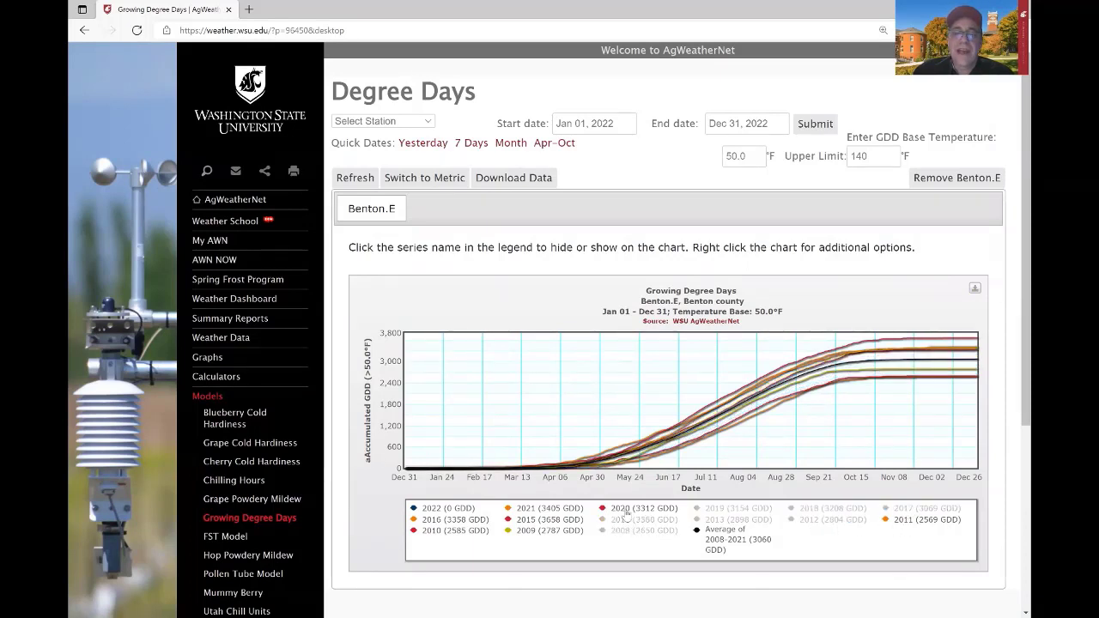
{"action": "left_click", "coordinate": [626, 508]}
Hide 2009, 2015, 2010, 2016, 2022 and 2011, leaving 2021 and average, then reload.
{"action": "left_click", "coordinate": [525, 530]}
{"action": "left_click", "coordinate": [525, 519]}
{"action": "left_click", "coordinate": [450, 531]}
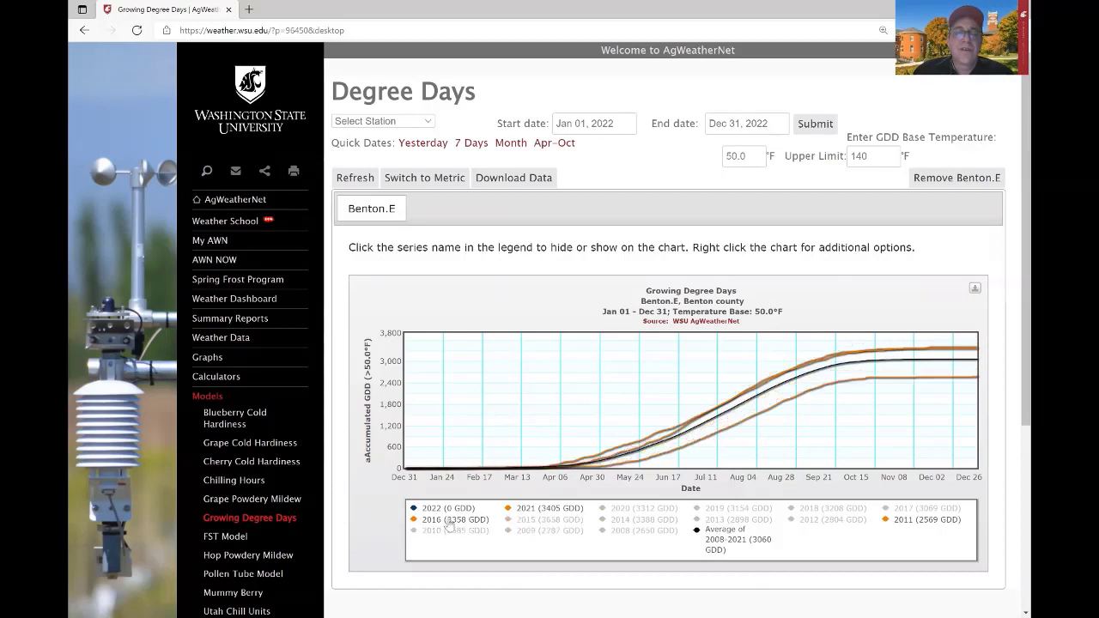
{"action": "left_click", "coordinate": [452, 520]}
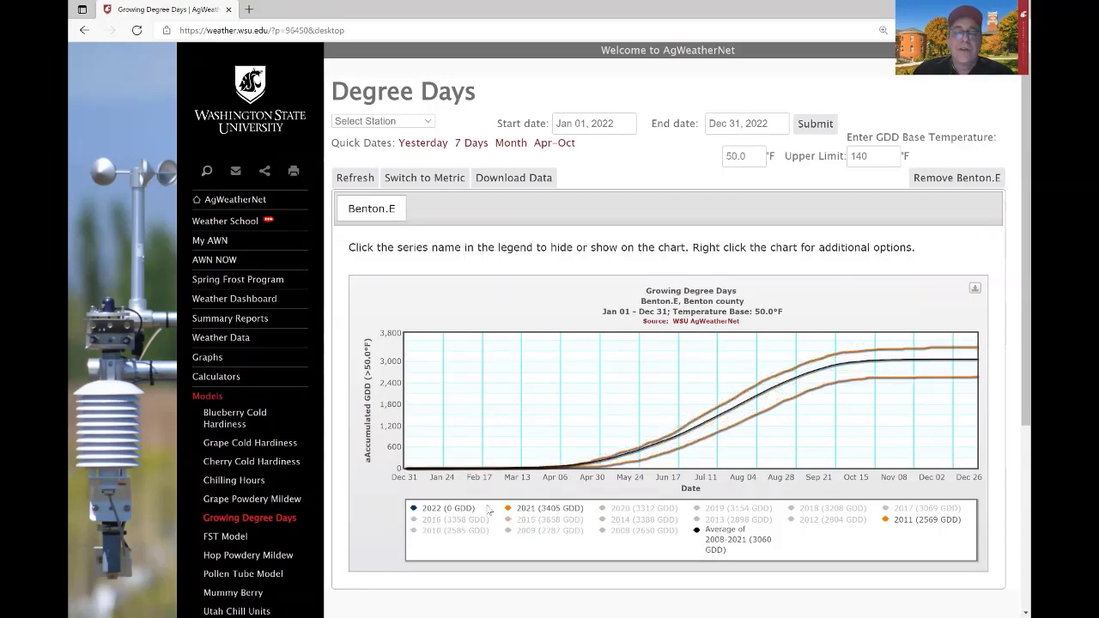
{"action": "left_click", "coordinate": [451, 509]}
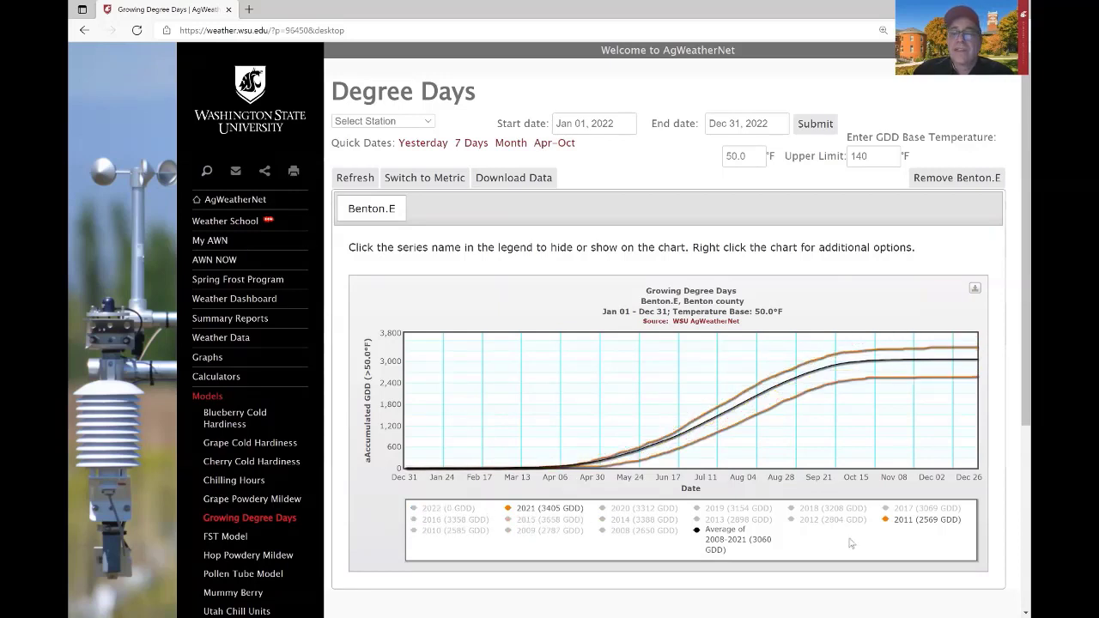
{"action": "left_click", "coordinate": [904, 522]}
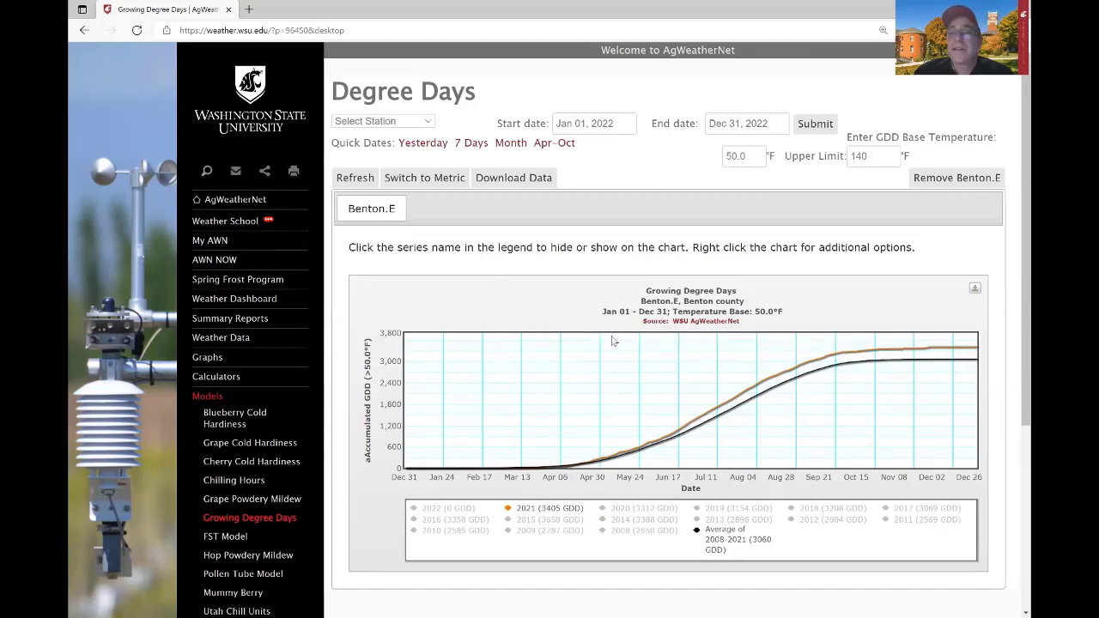
{"action": "key", "text": "F5"}
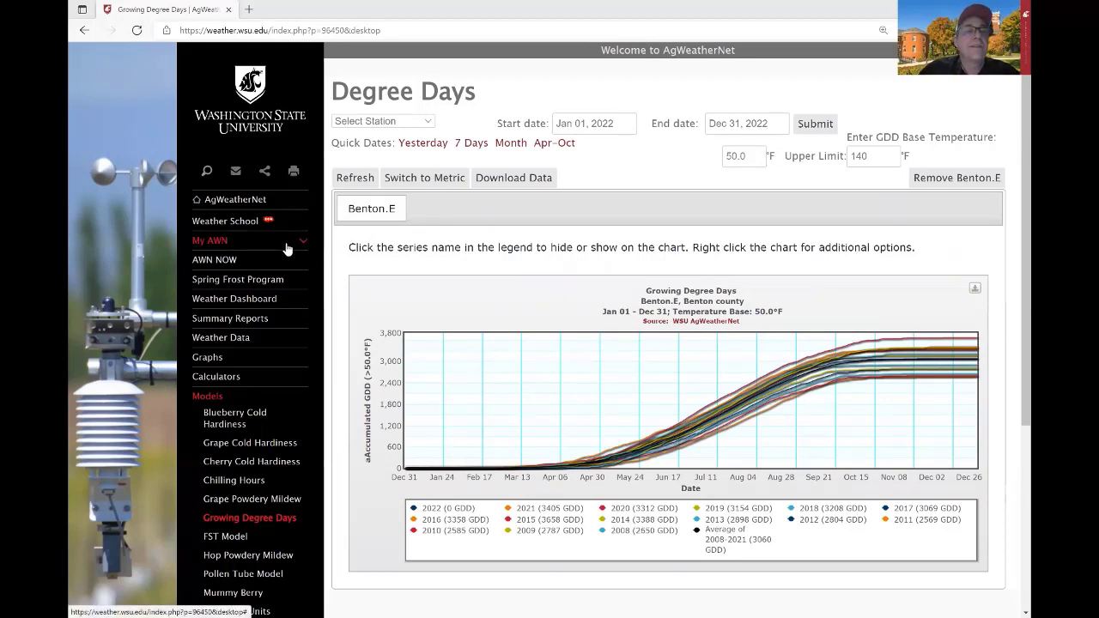
Save a new alert named 'Low Temperature Alert' with a 35 °F threshold and the notification e-mail address.
{"action": "left_click", "coordinate": [283, 244]}
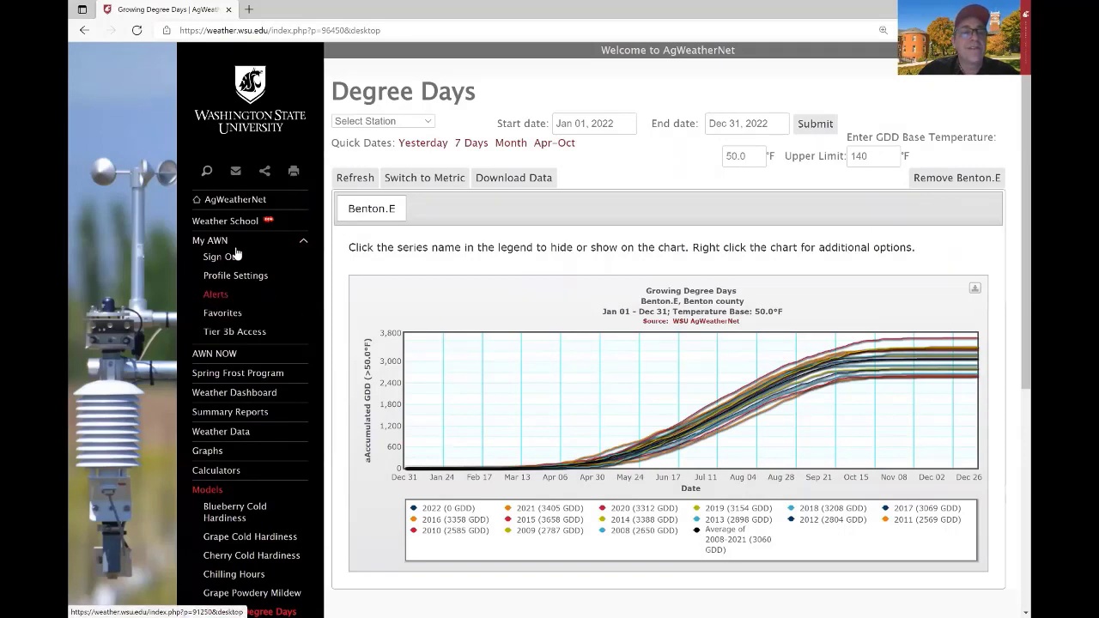
{"action": "left_click", "coordinate": [219, 295]}
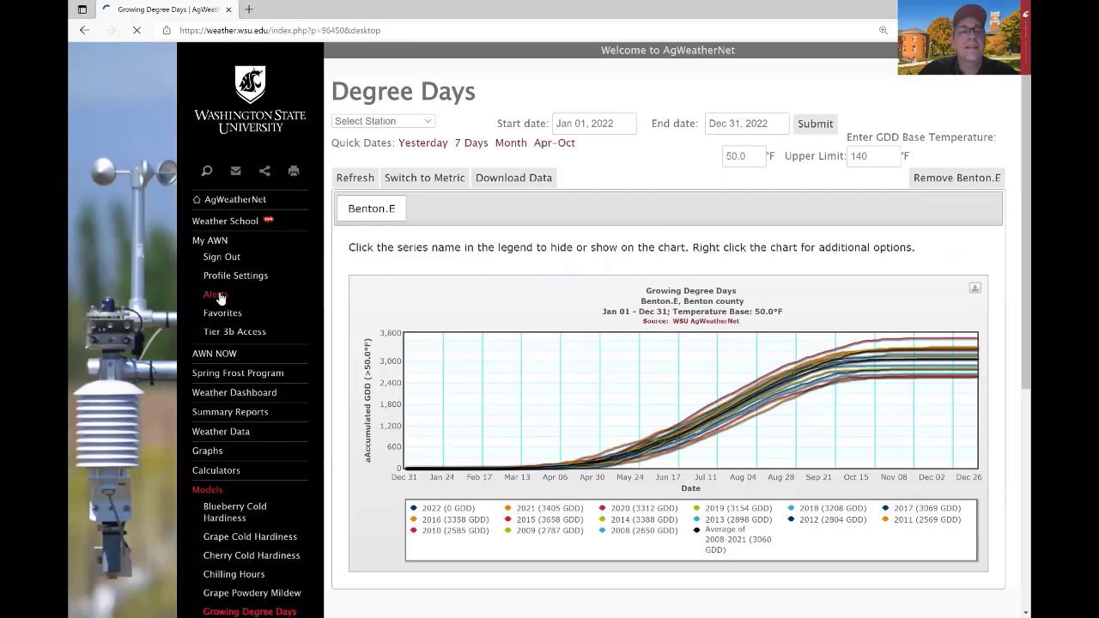
{"action": "left_click", "coordinate": [611, 249]}
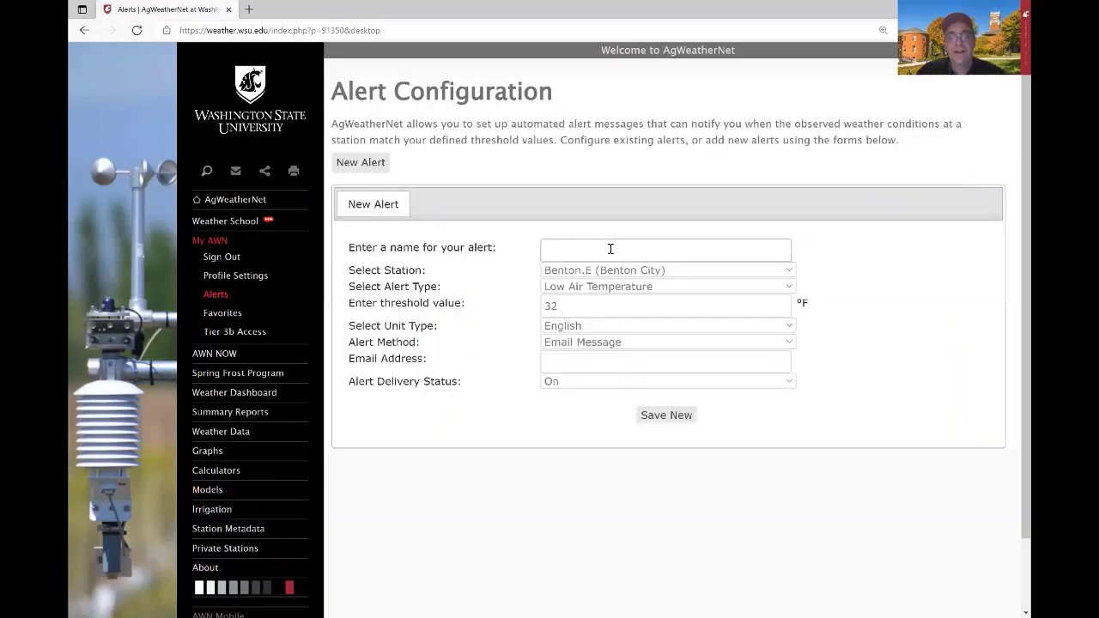
{"action": "type", "text": "Low Tempe"}
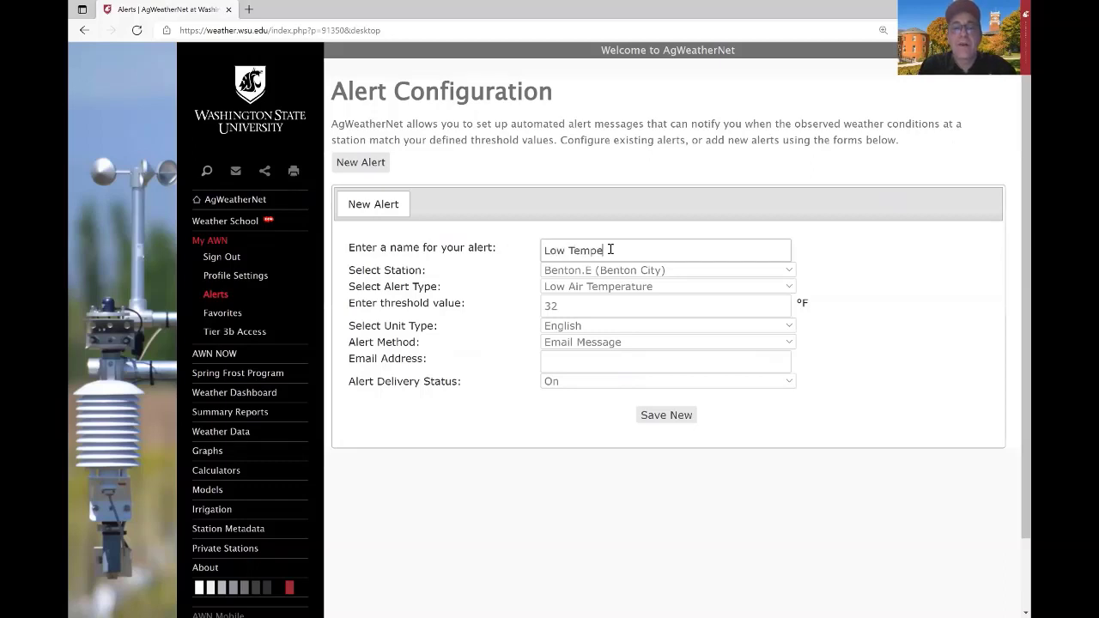
{"action": "type", "text": "rature Alert"}
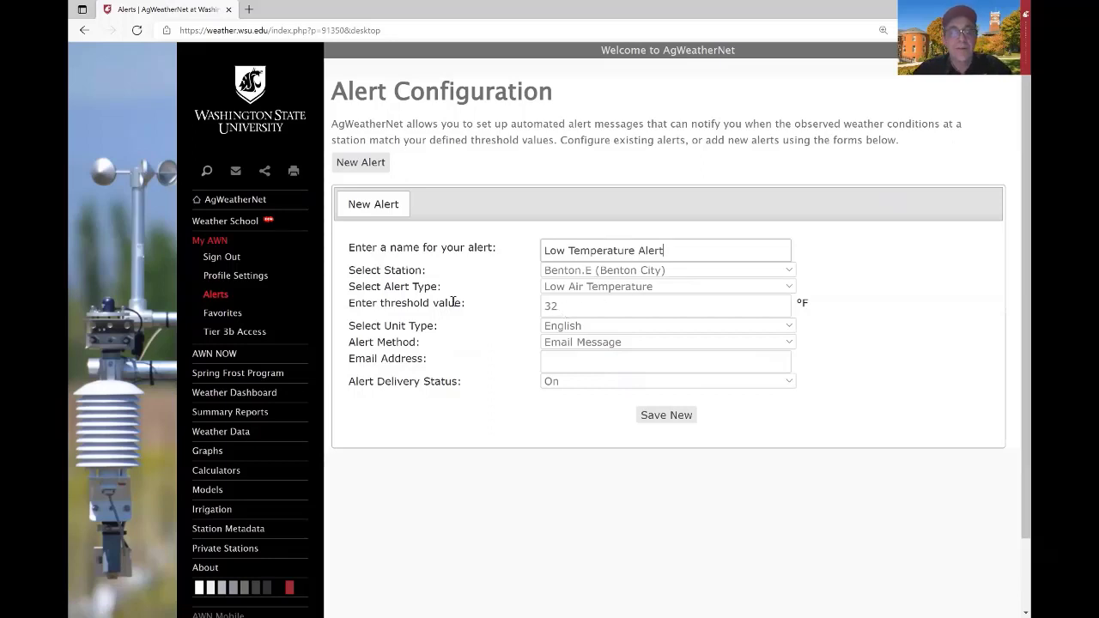
{"action": "key", "text": "Tab"}
{"action": "type", "text": "35"}
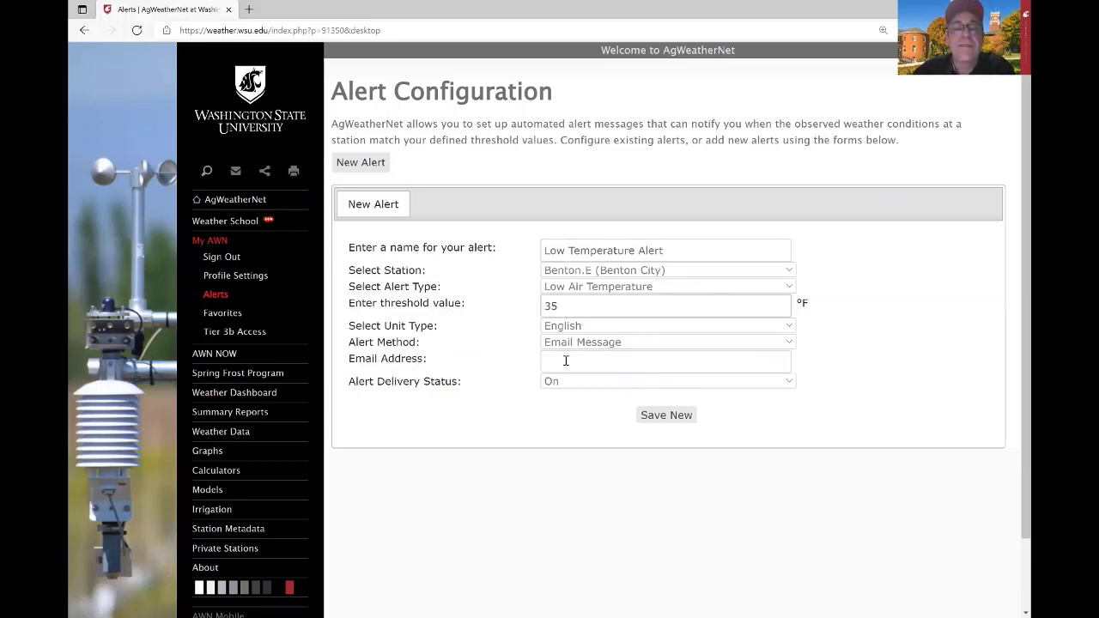
{"action": "left_click", "coordinate": [570, 361]}
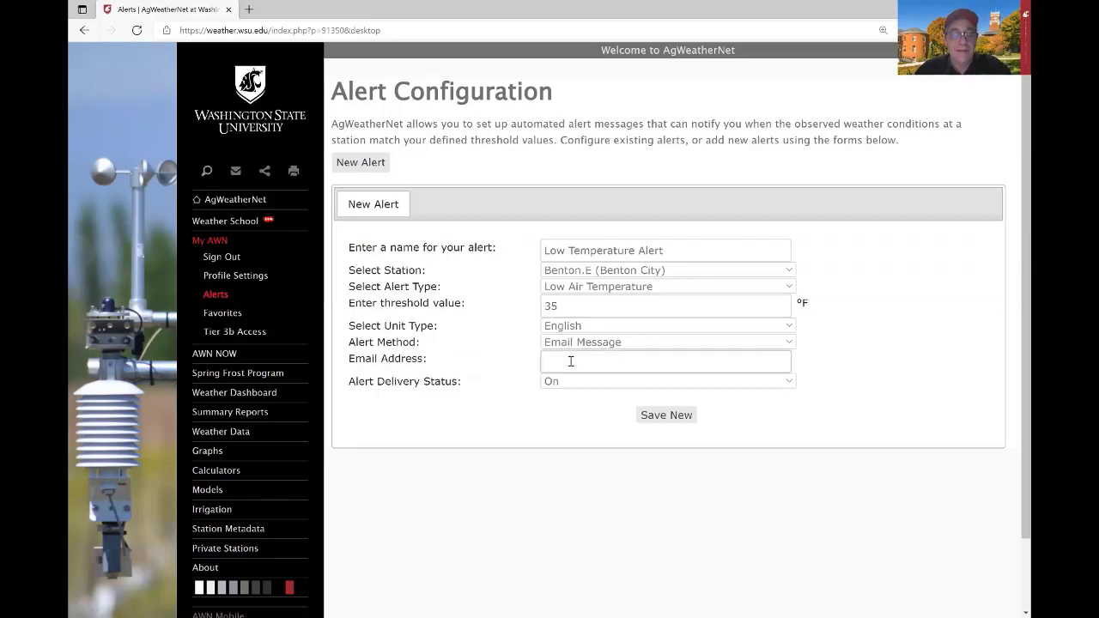
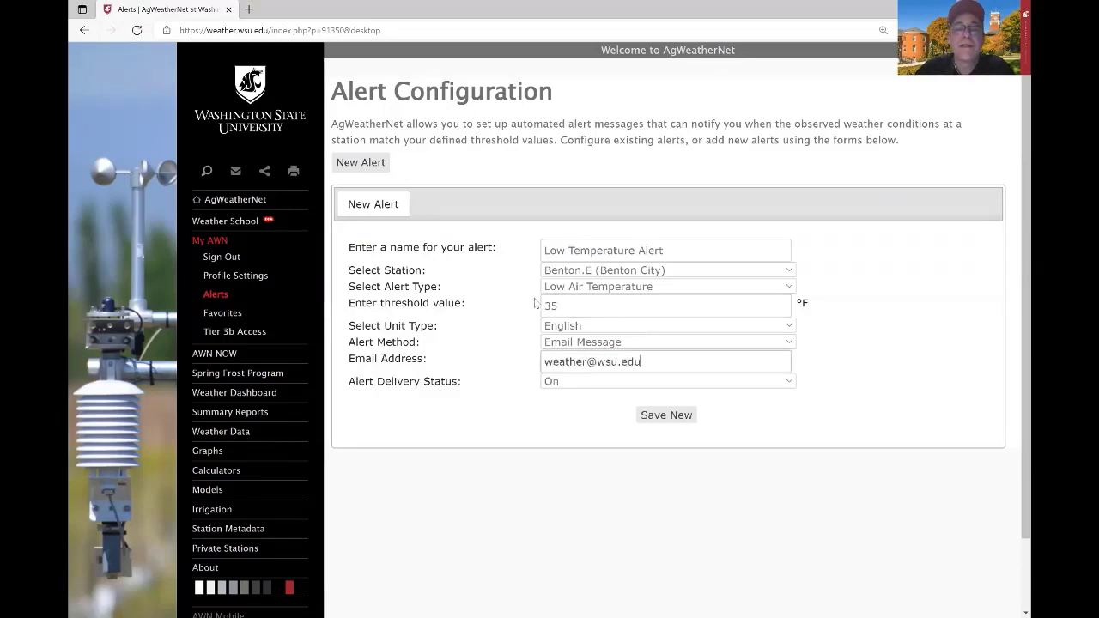
{"action": "left_click", "coordinate": [661, 416]}
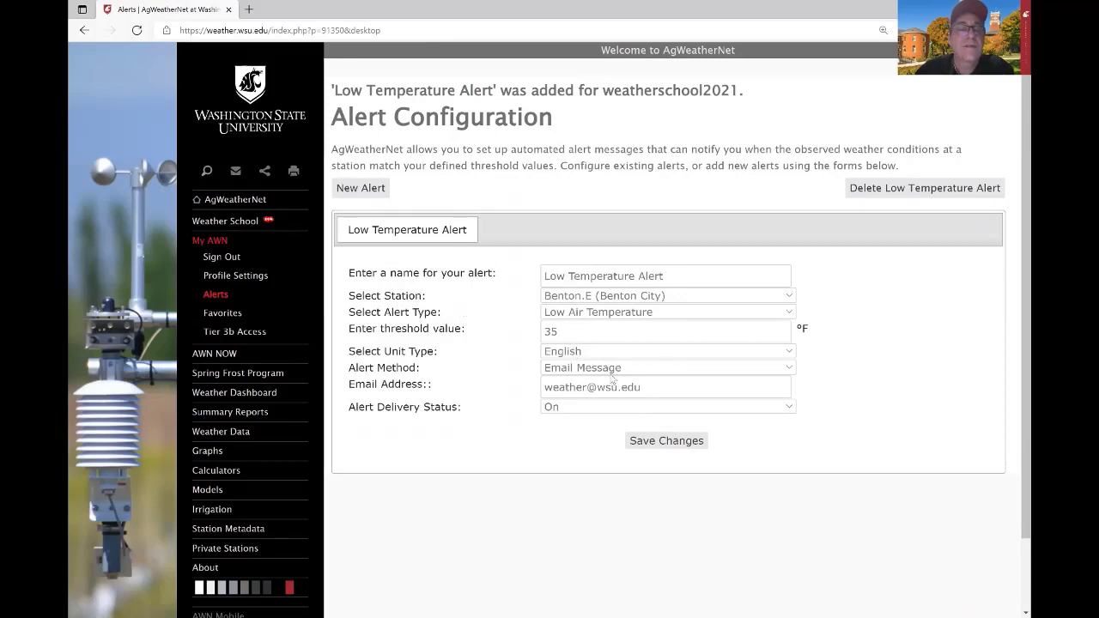
Start a second blank alert form, look through the alert types, then go to the Favorites page.
{"action": "left_click", "coordinate": [360, 188]}
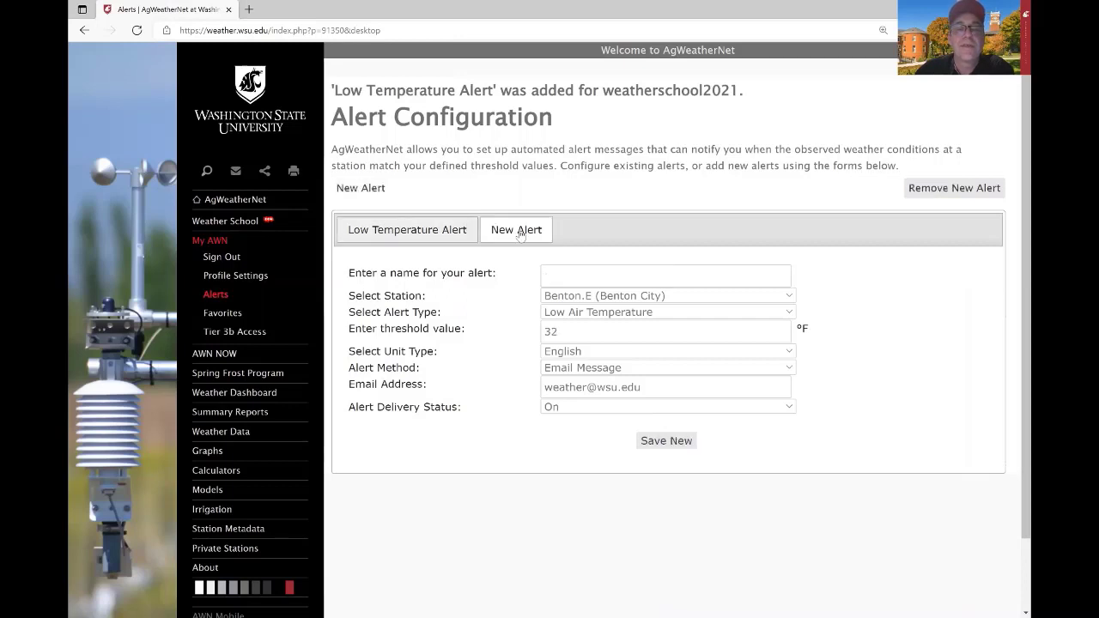
{"action": "left_click", "coordinate": [631, 314]}
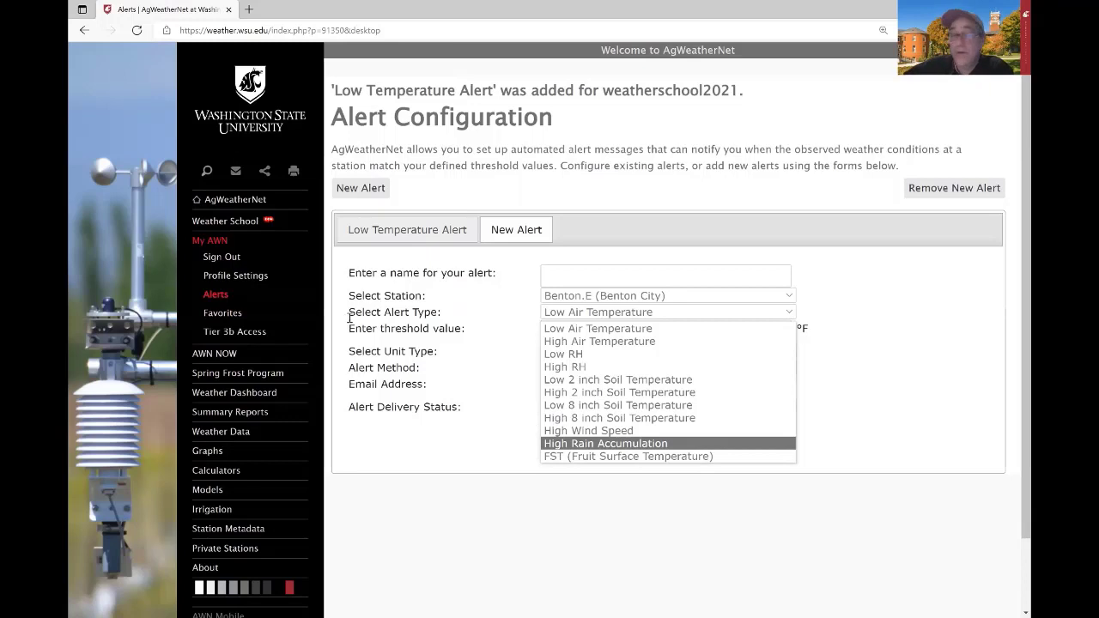
{"action": "left_click", "coordinate": [222, 313]}
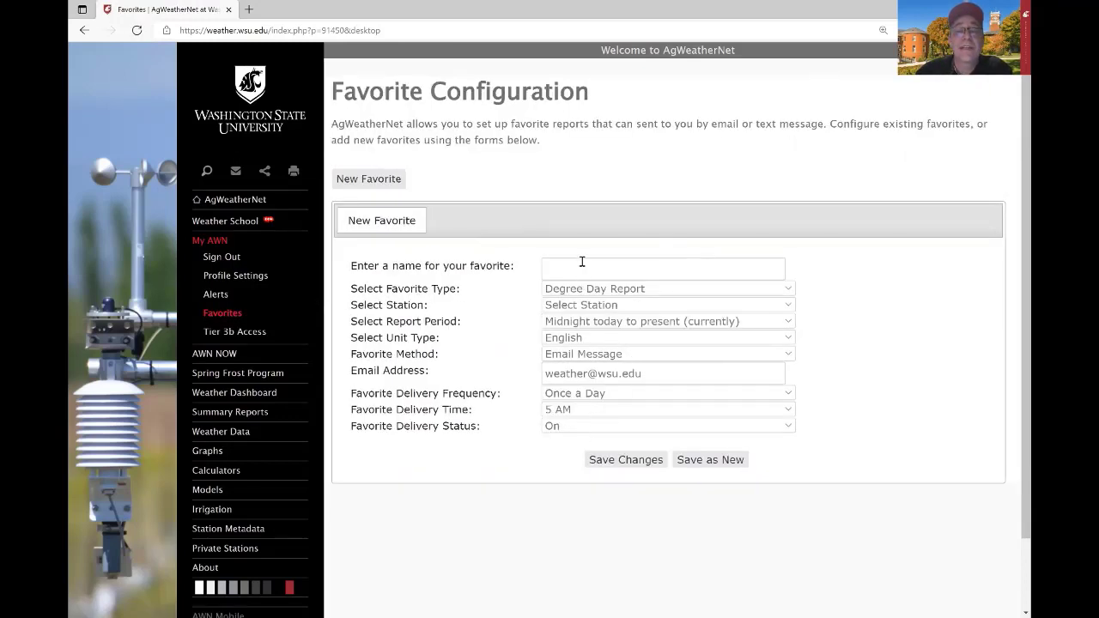
Set the new favorite's type to ET Report and name it 'ET Report'.
{"action": "left_click", "coordinate": [599, 293]}
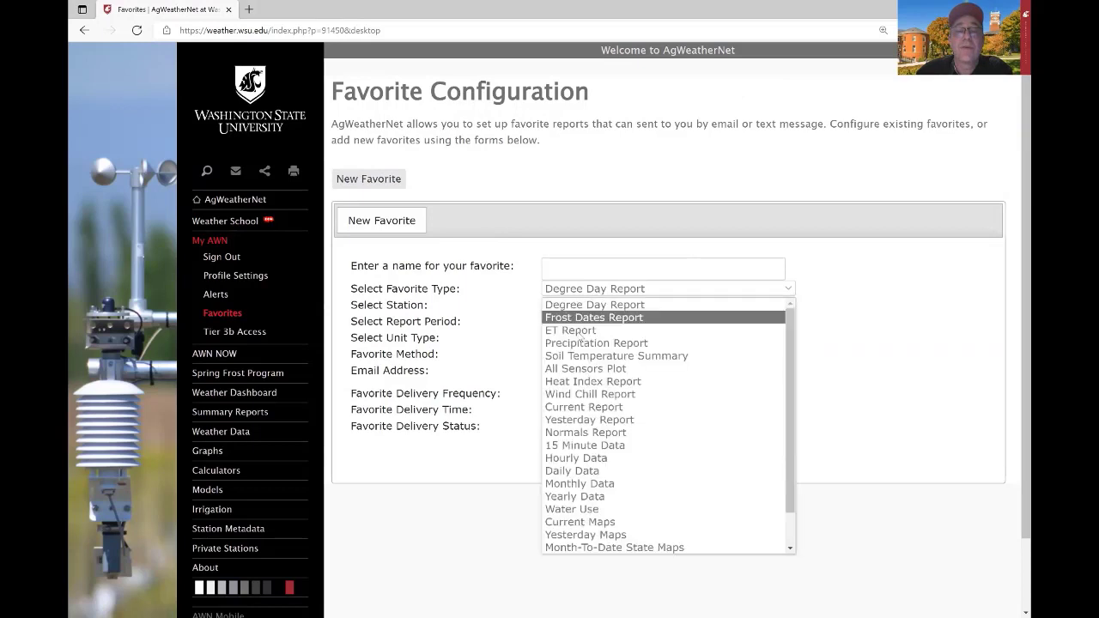
{"action": "left_click", "coordinate": [592, 331]}
{"action": "left_click", "coordinate": [566, 264]}
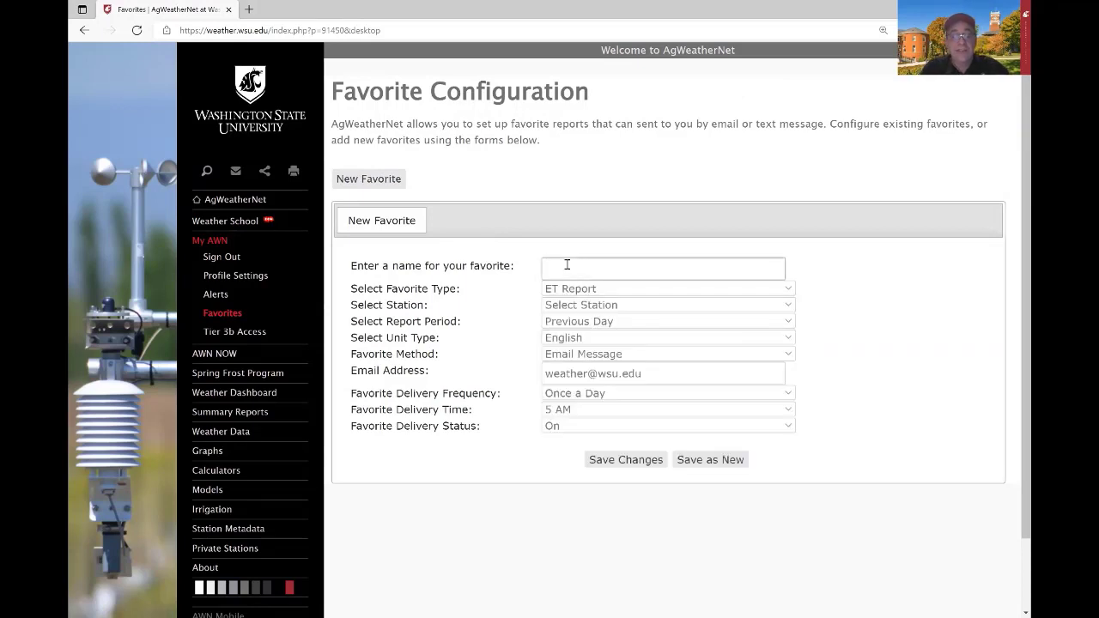
{"action": "type", "text": "ET Report"}
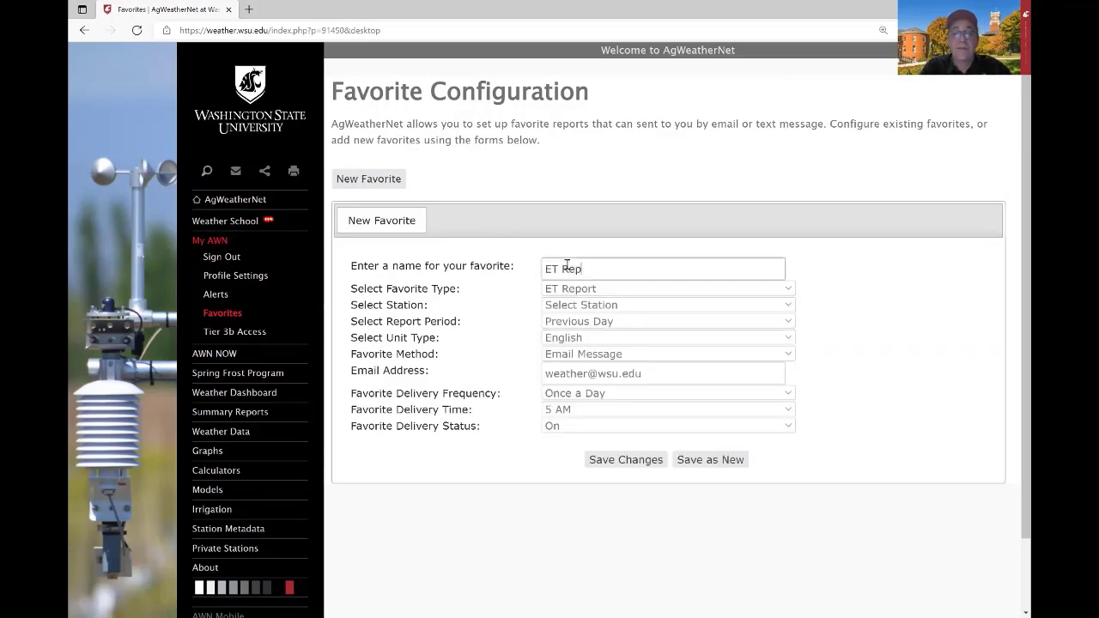
Choose station Benton.E with period Previous 7 Days, save, and scroll to the evapotranspiration table.
{"action": "left_click", "coordinate": [583, 306]}
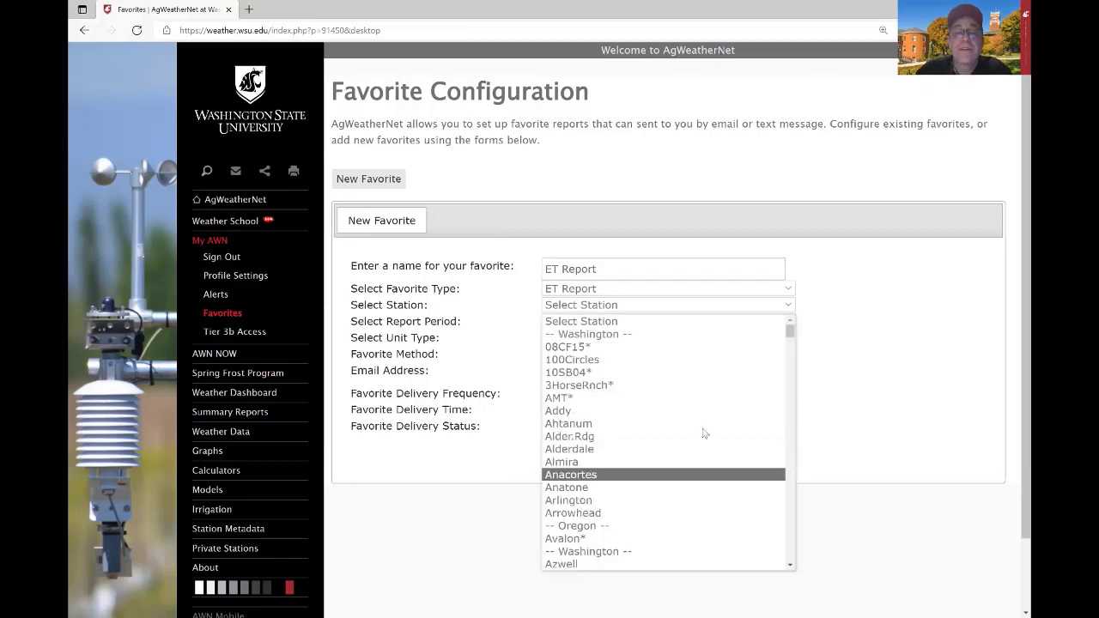
{"action": "mouse_move", "coordinate": [790, 334]}
{"action": "left_mouse_down"}
{"action": "mouse_move", "coordinate": [791, 350]}
{"action": "mouse_move", "coordinate": [790, 336]}
{"action": "left_mouse_up"}
{"action": "left_click", "coordinate": [633, 368]}
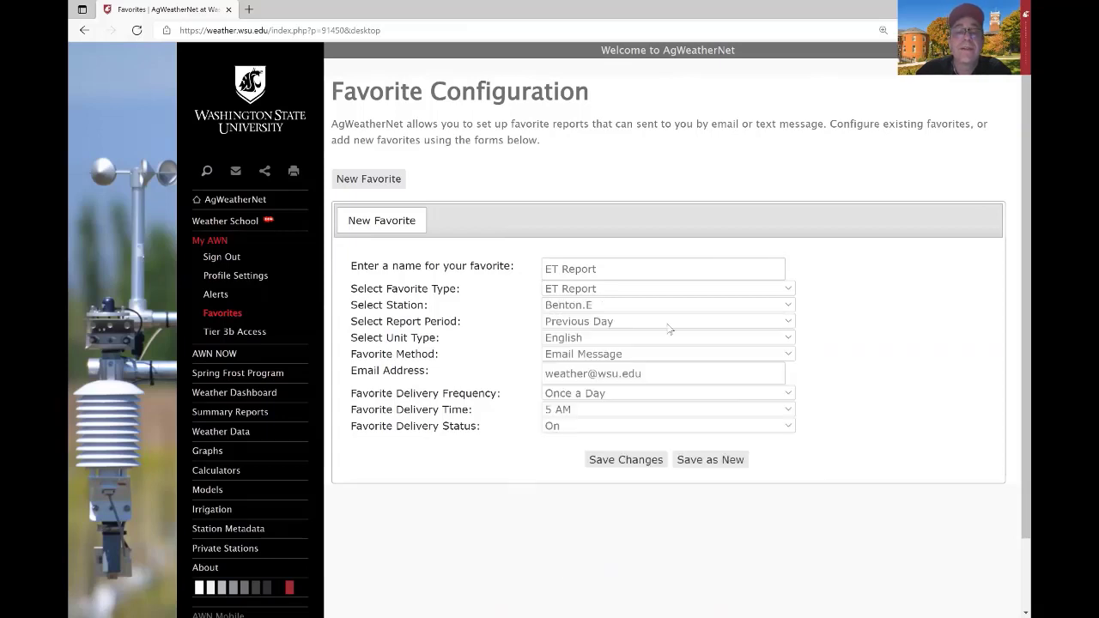
{"action": "left_click", "coordinate": [612, 324]}
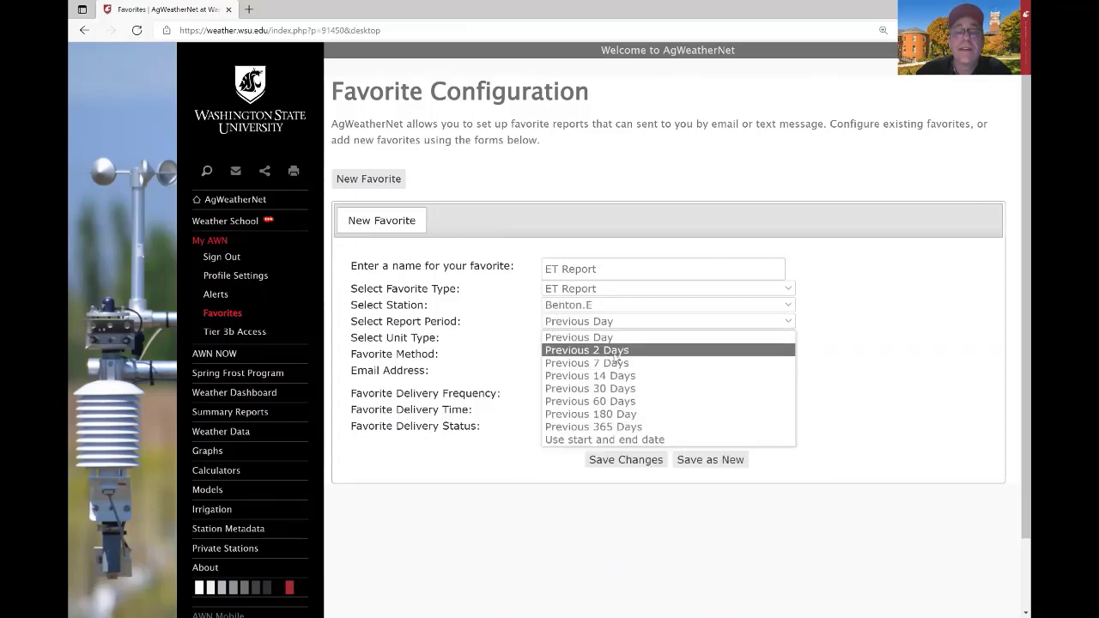
{"action": "left_click", "coordinate": [611, 364]}
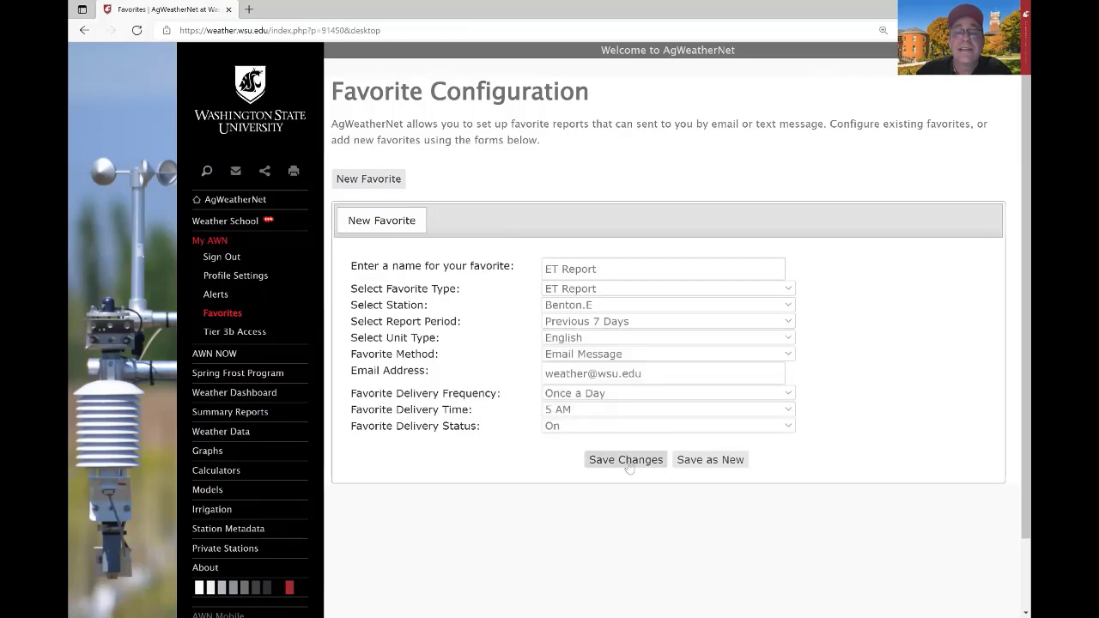
{"action": "left_click", "coordinate": [626, 461]}
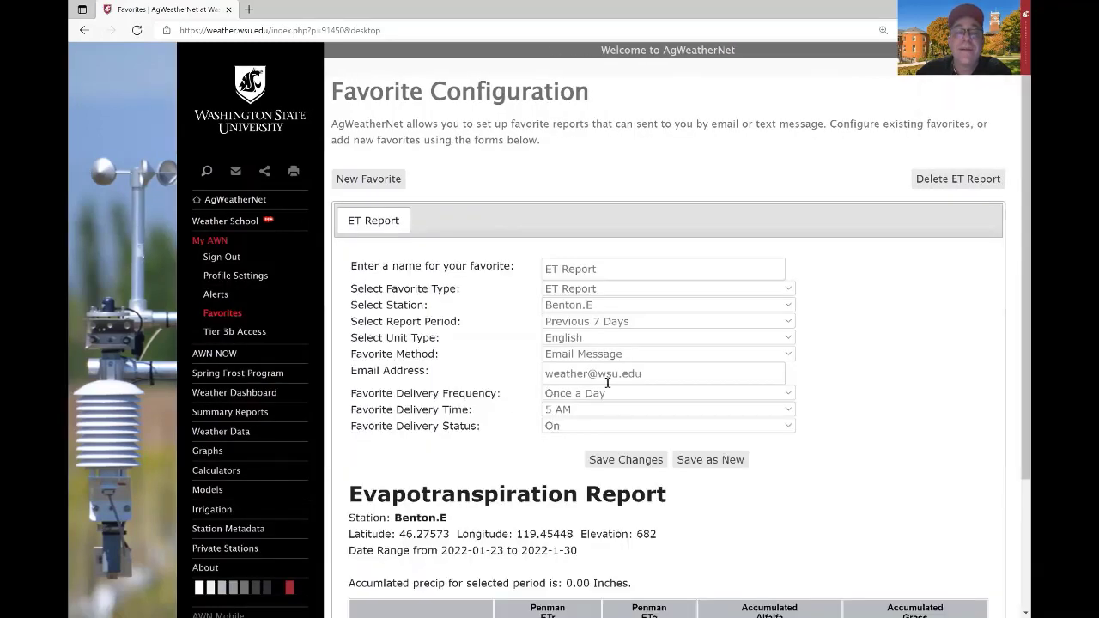
{"action": "scroll", "coordinate": [548, 433], "scroll_direction": "down", "scroll_amount": 2}
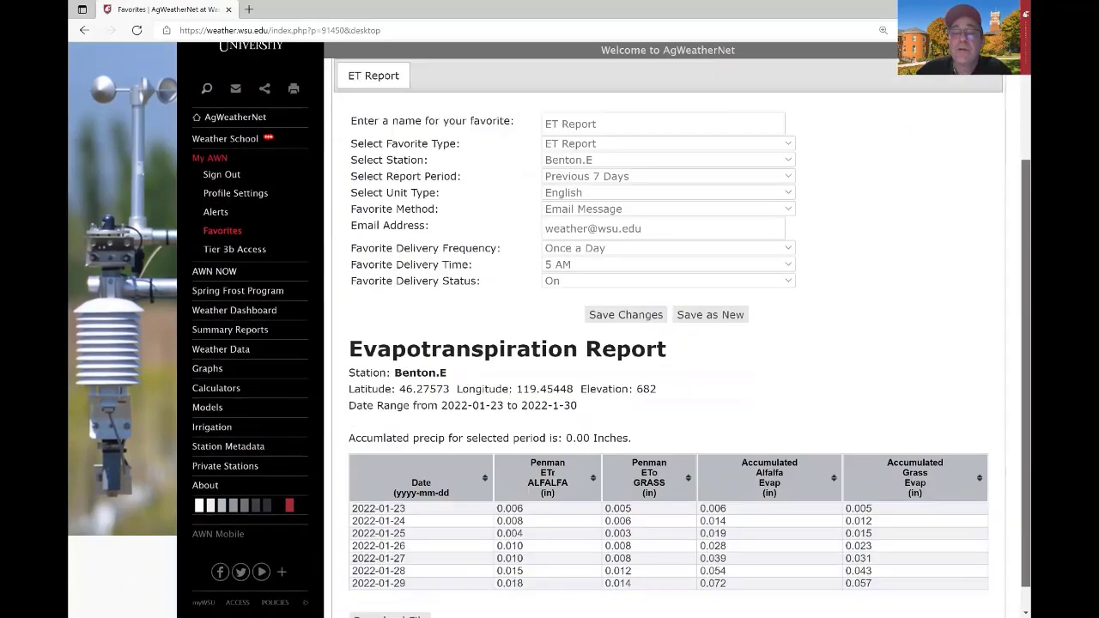
{"action": "scroll", "coordinate": [564, 496], "scroll_direction": "down", "scroll_amount": 1}
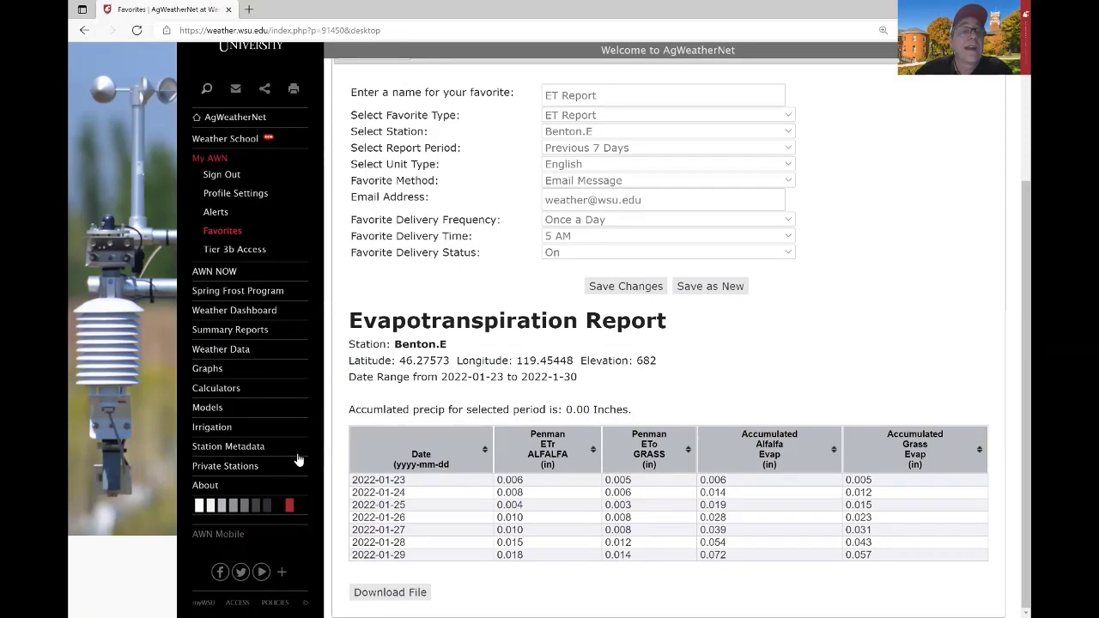
Switch to AWN Mobile and show the recent weather chart for Benton.E.
{"action": "left_click", "coordinate": [225, 532]}
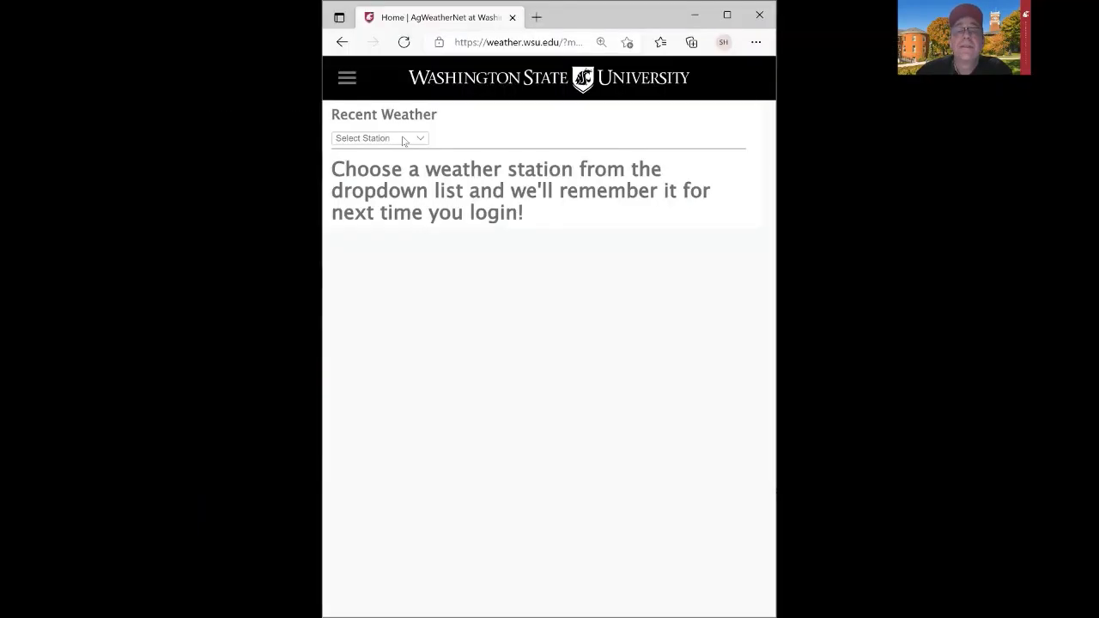
{"action": "left_click", "coordinate": [377, 105]}
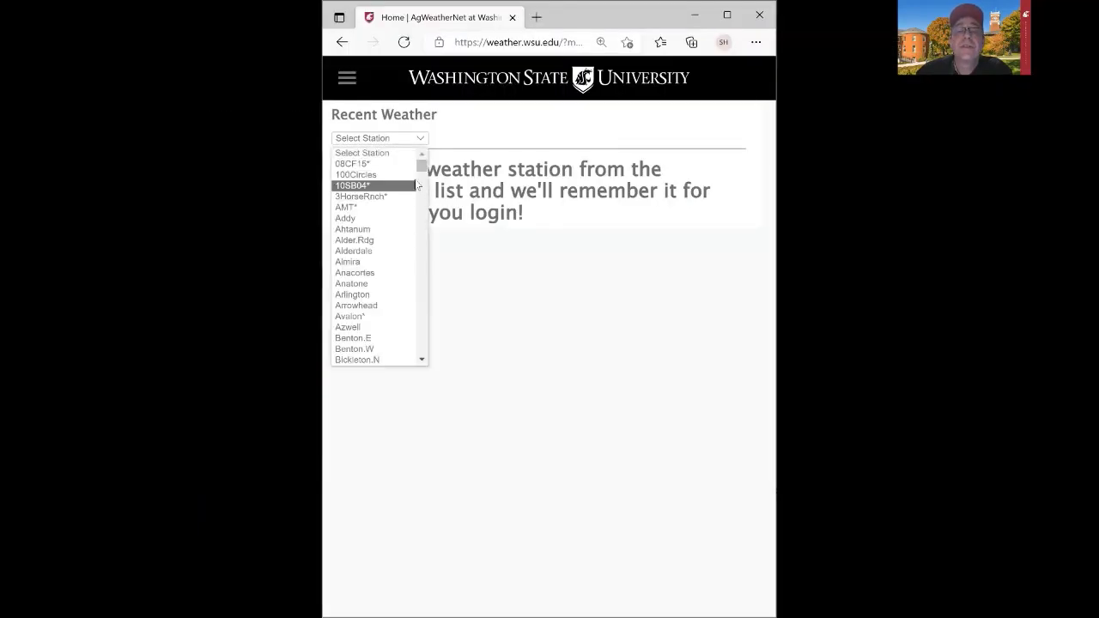
{"action": "scroll", "coordinate": [418, 181], "scroll_direction": "down", "scroll_amount": 2}
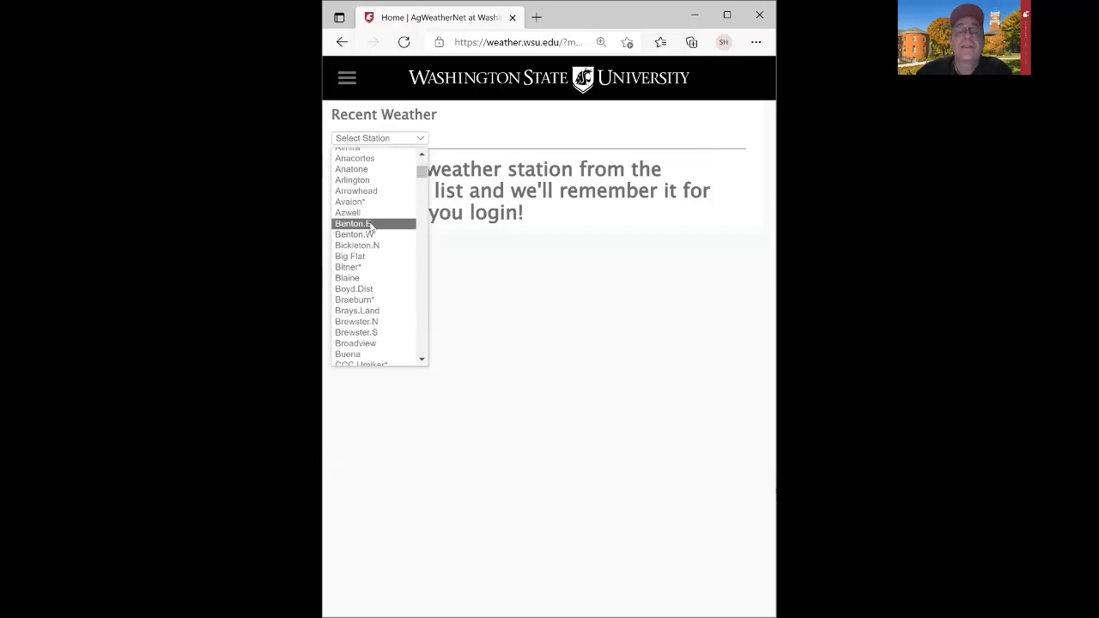
{"action": "left_click", "coordinate": [372, 224]}
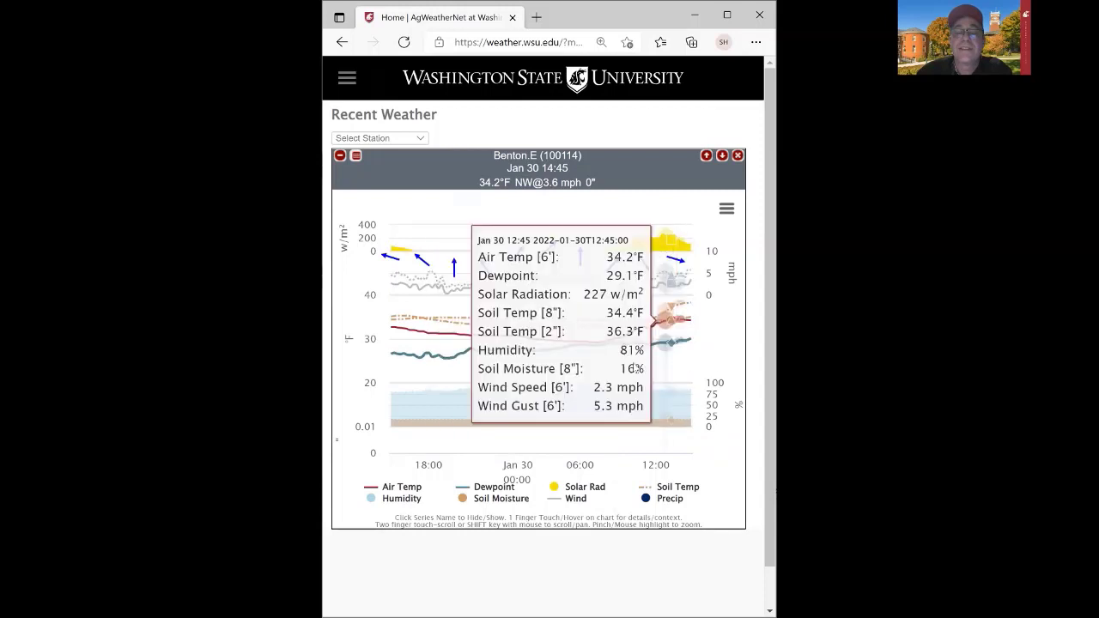
Add the Anacortes station's recent weather chart alongside Benton.E.
{"action": "left_click", "coordinate": [379, 138]}
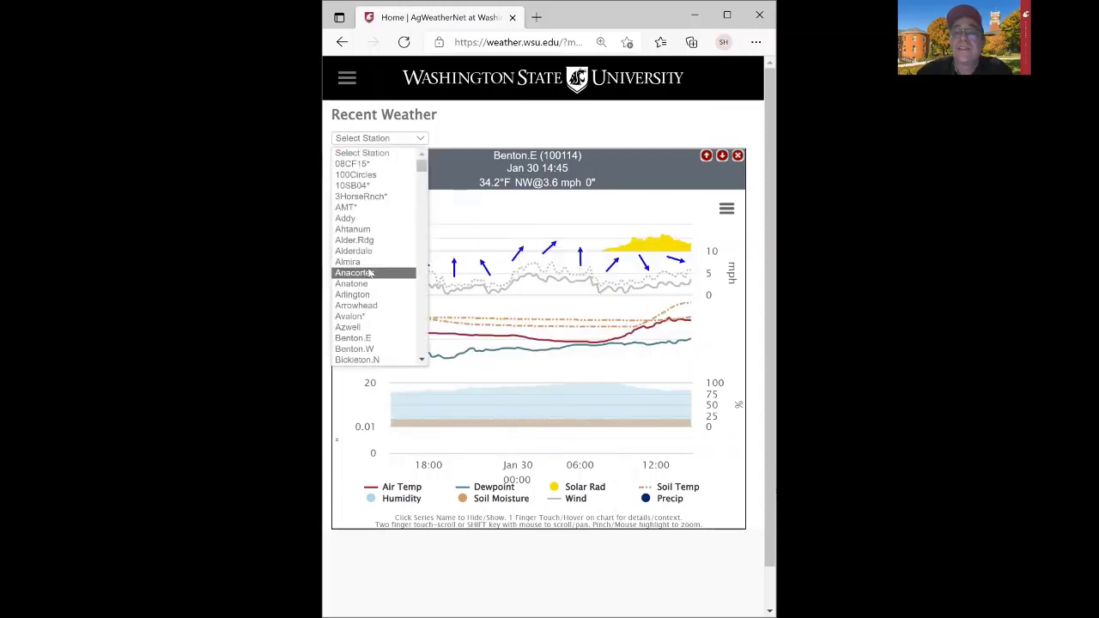
{"action": "left_click", "coordinate": [370, 273]}
{"action": "left_click_drag", "start_coordinate": [768, 110], "coordinate": [767, 168]}
{"action": "left_click_drag", "start_coordinate": [766, 112], "coordinate": [769, 67]}
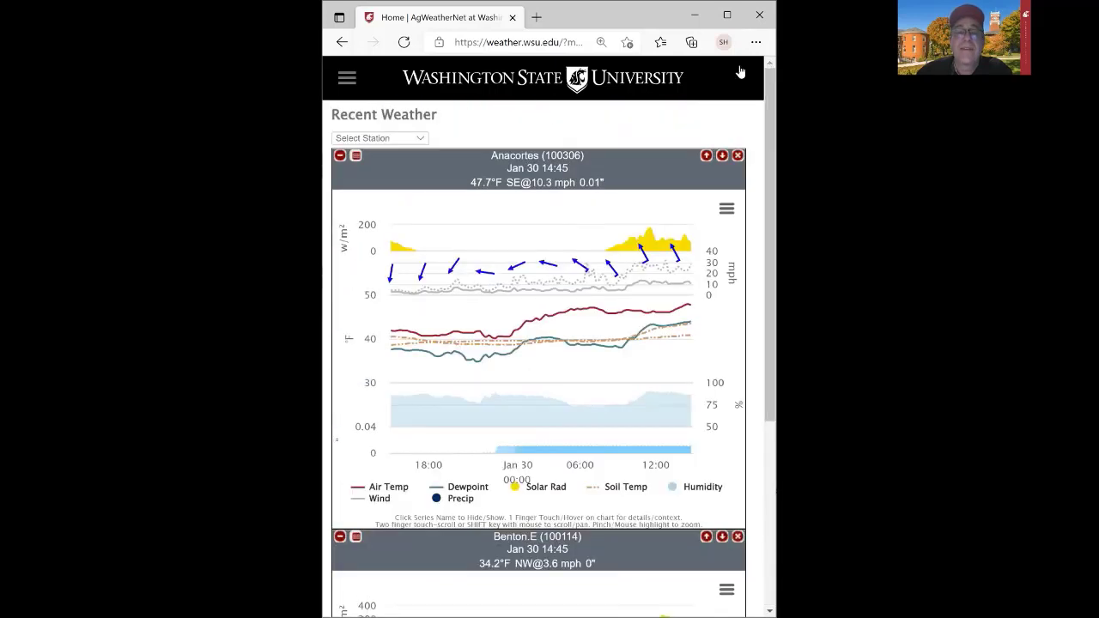